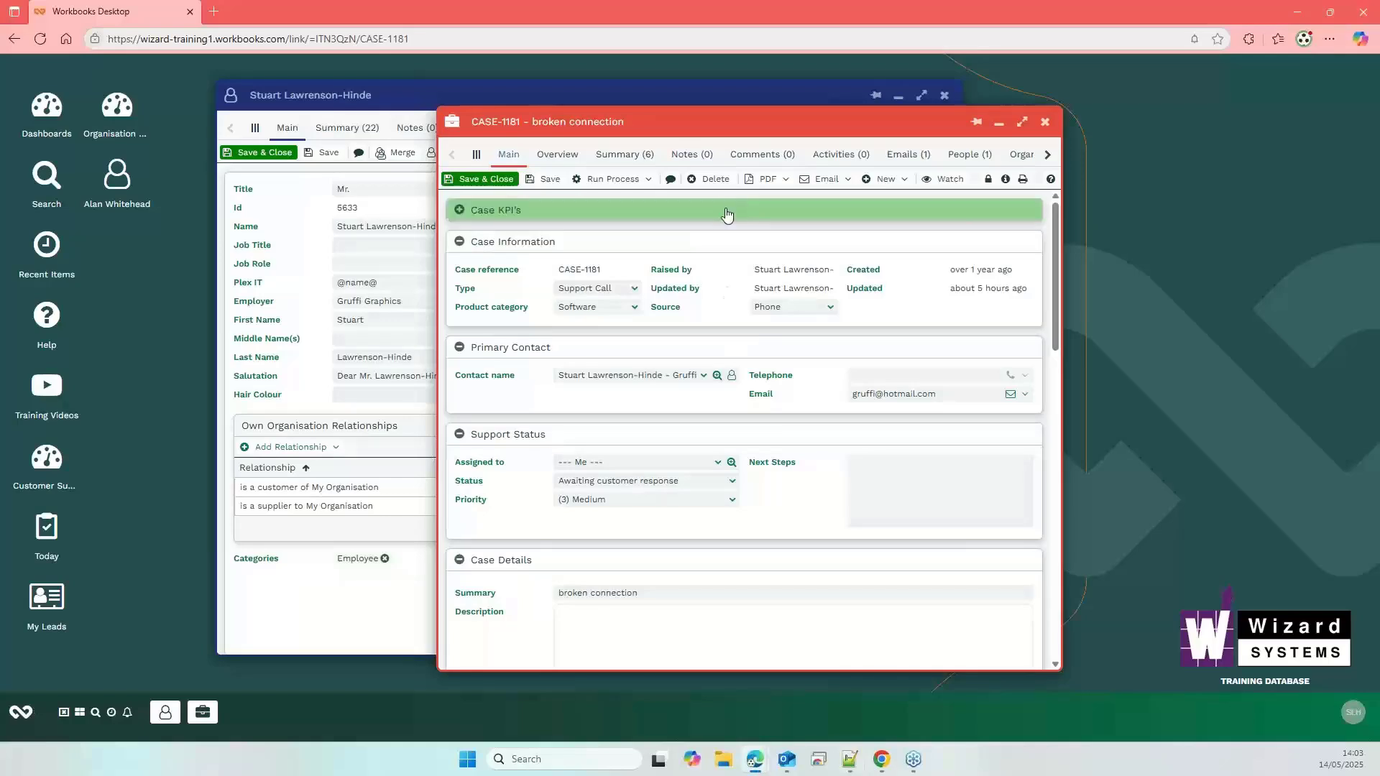
# - Check the case's Activities tab and the Record an Activity options, then return to Main
pyautogui.click(835, 159)
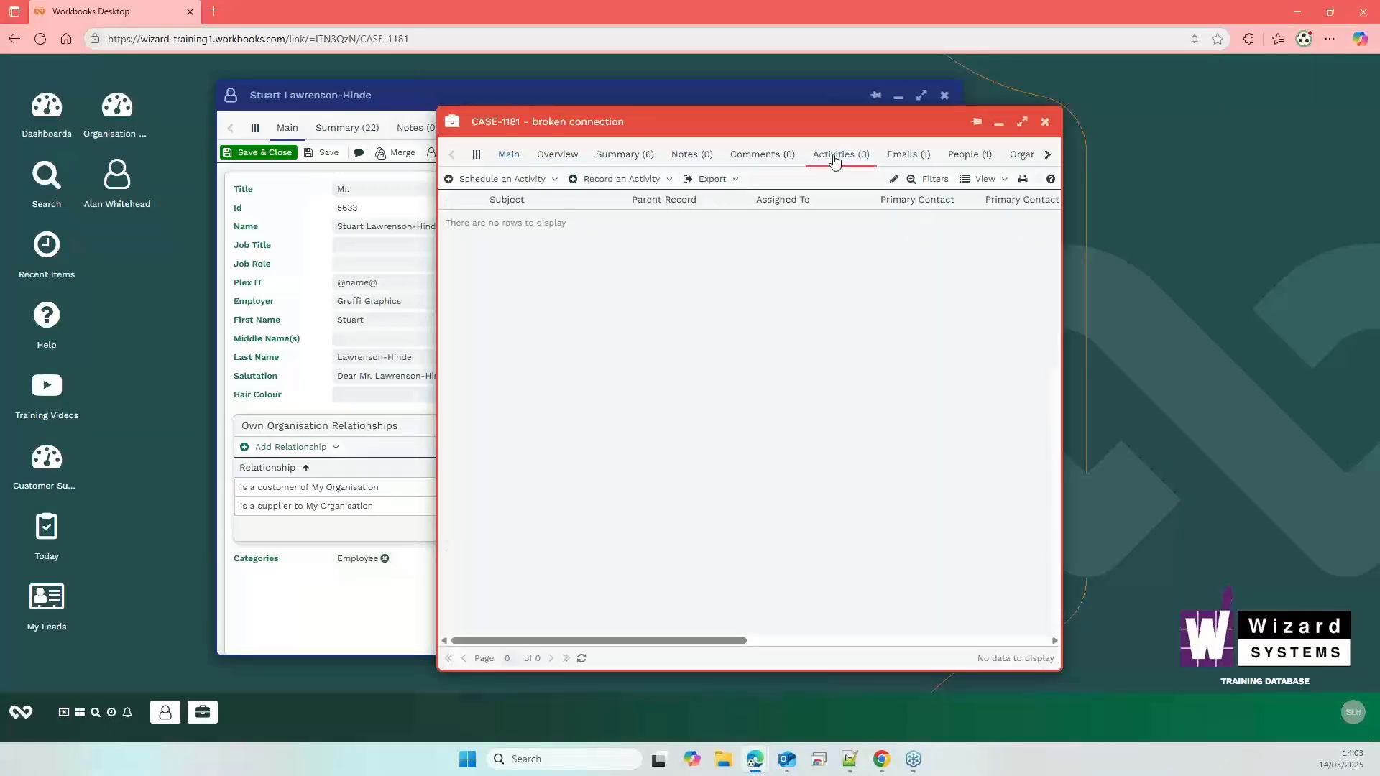
pyautogui.click(649, 179)
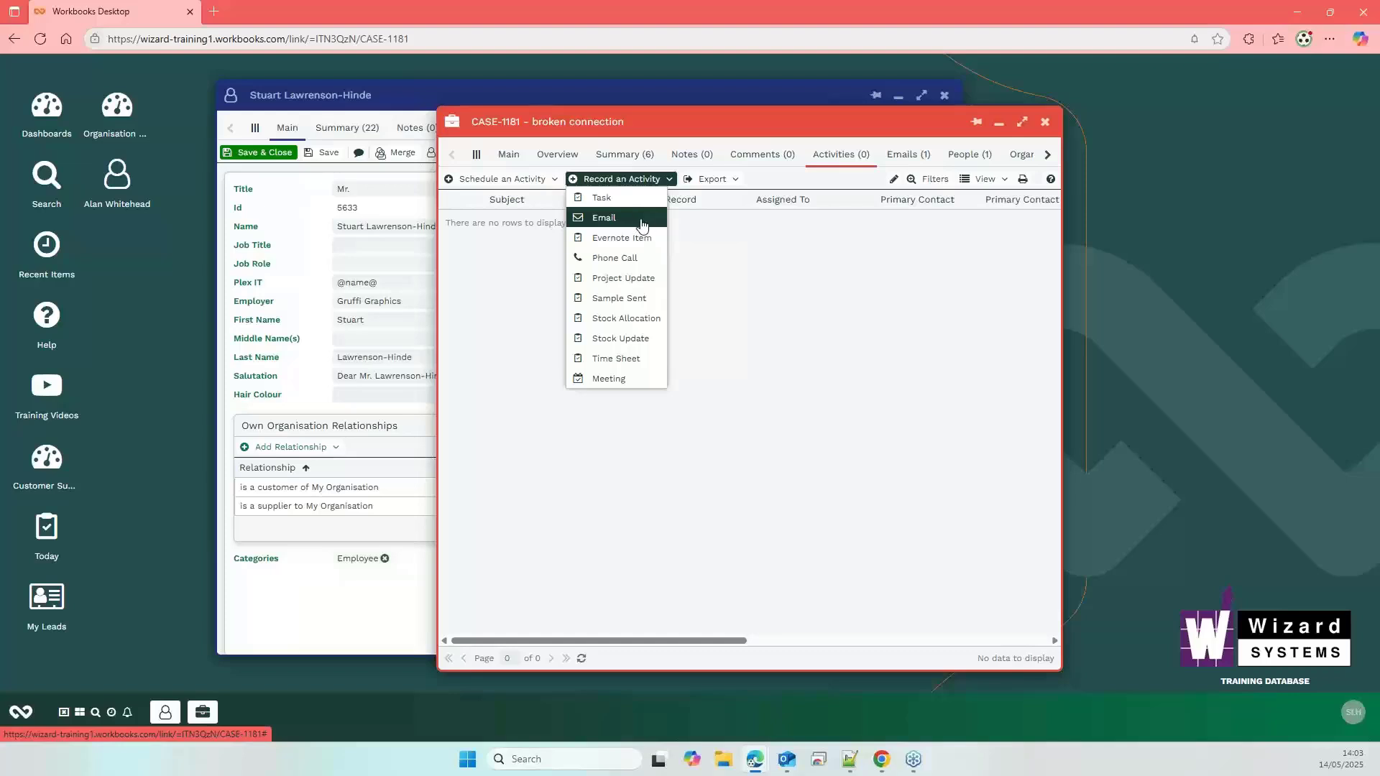
pyautogui.click(521, 157)
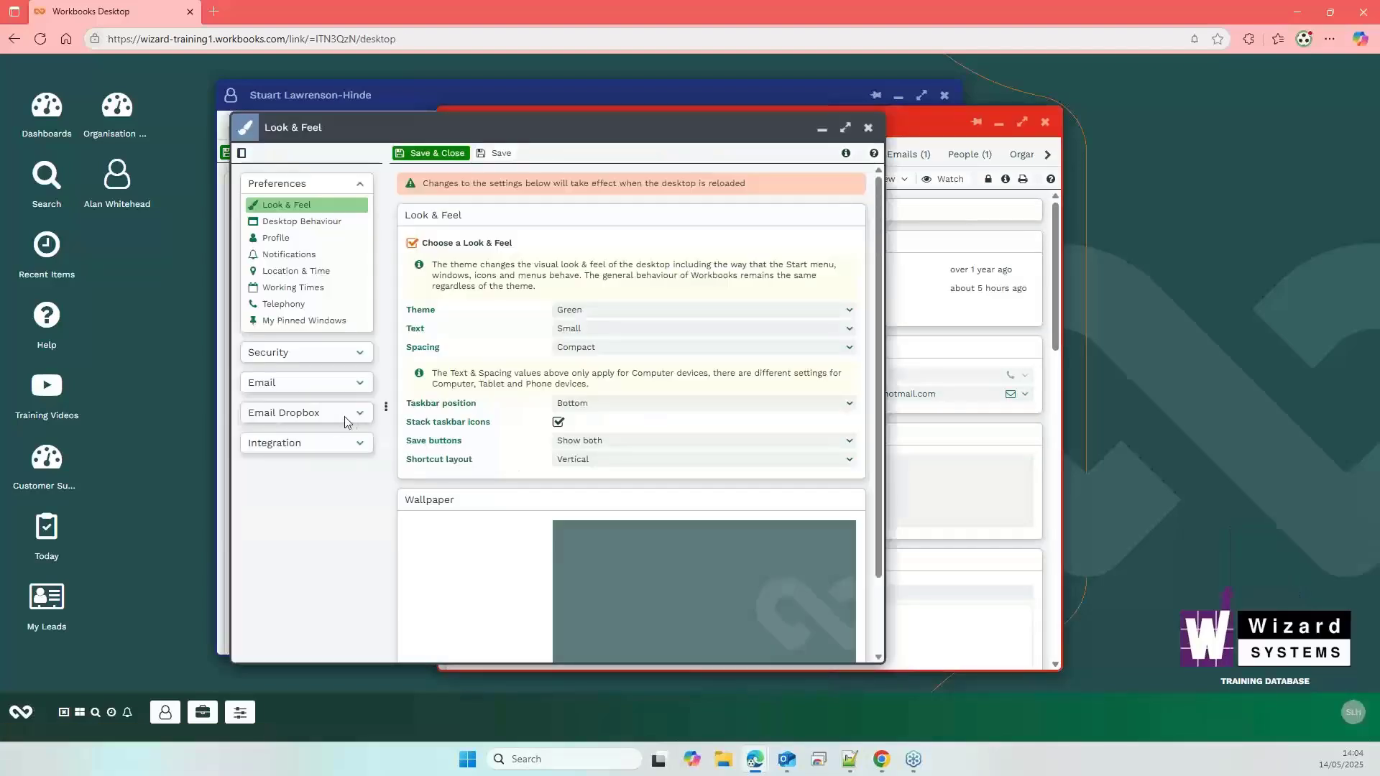
# - Expand Email Dropbox in Preferences to reveal the dropbox address, then close Preferences
pyautogui.click(364, 422)
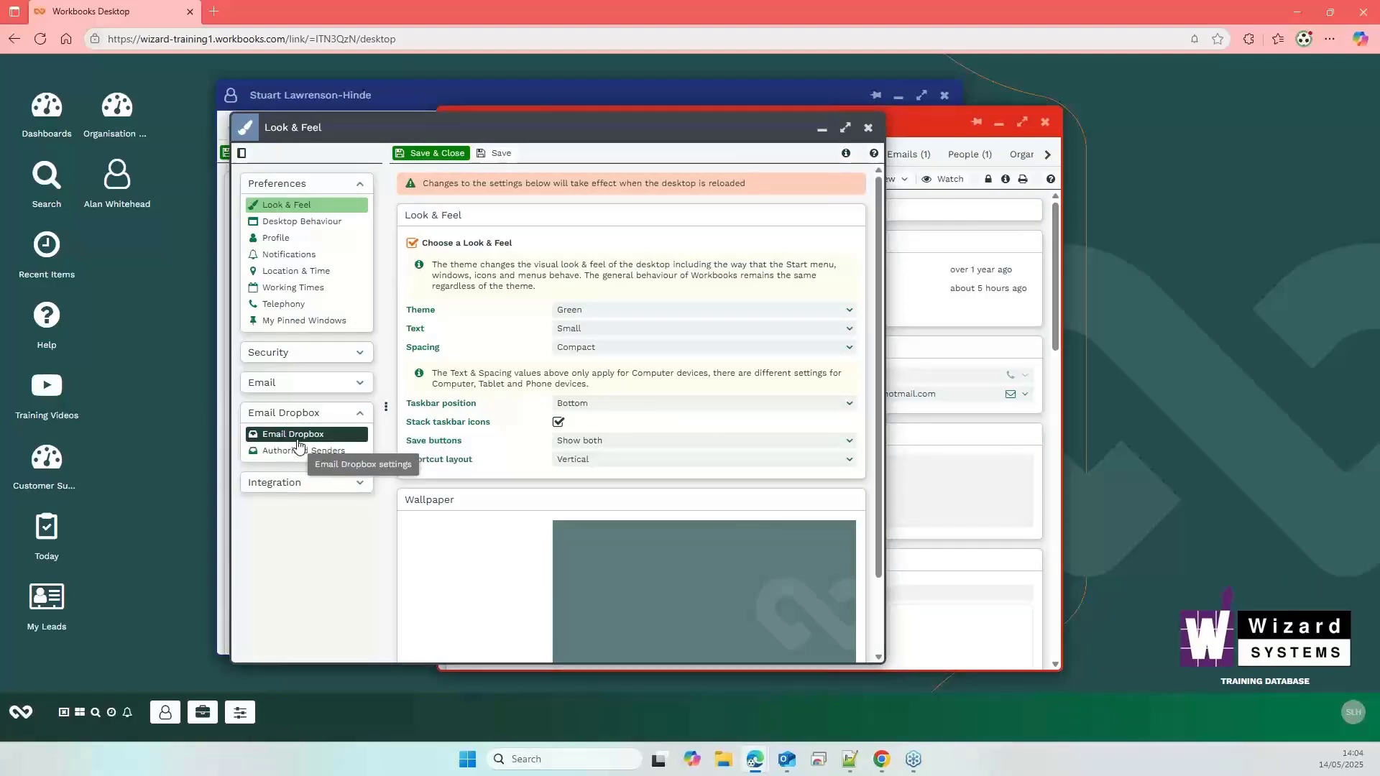
pyautogui.click(299, 439)
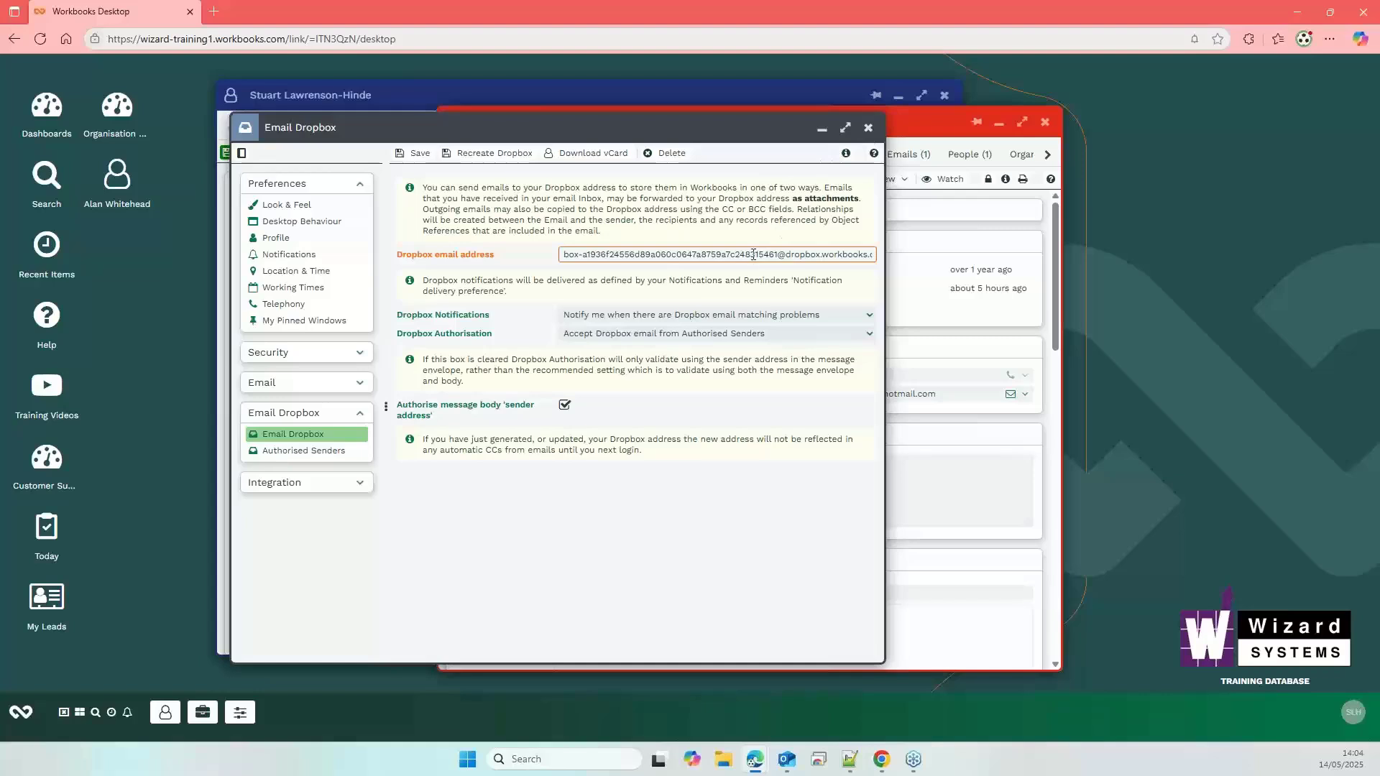
pyautogui.click(868, 128)
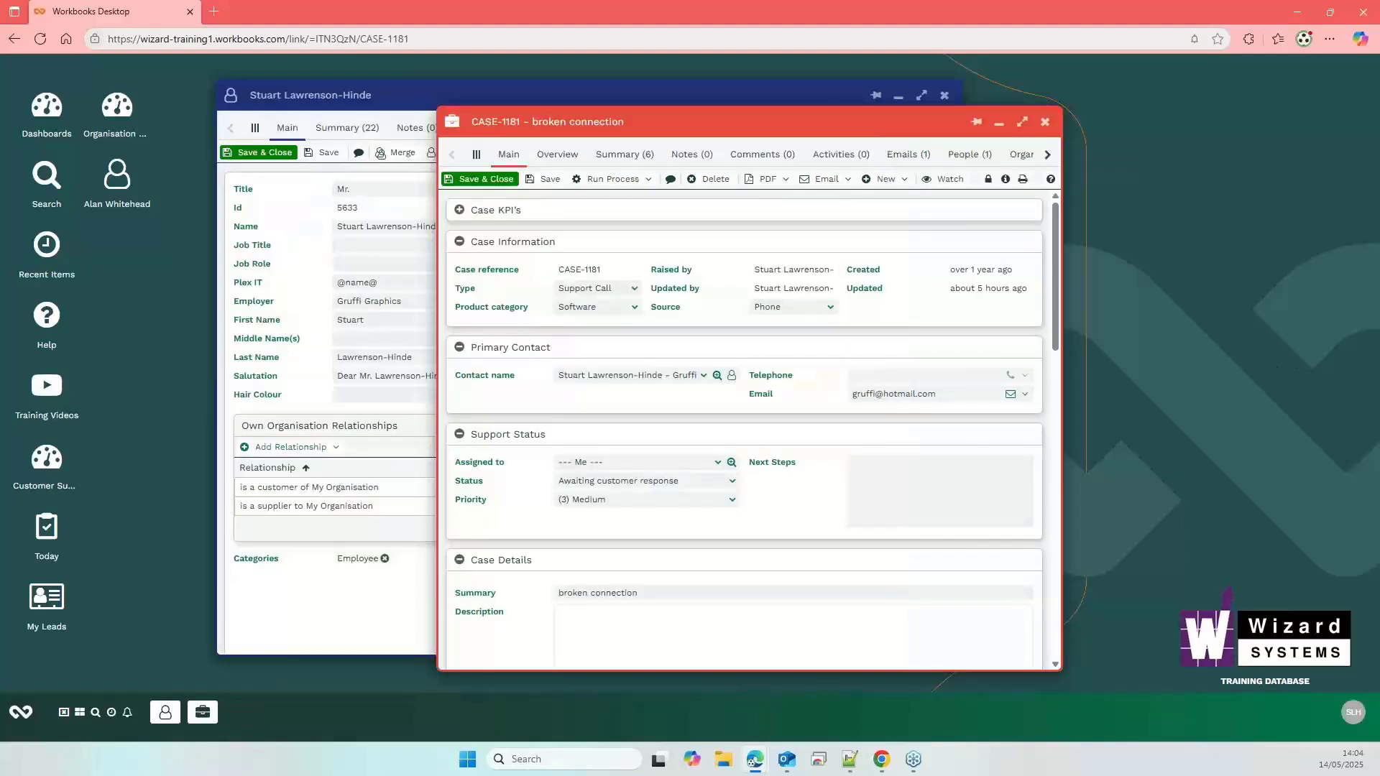
pyautogui.hotkey('alt', 'Tab')
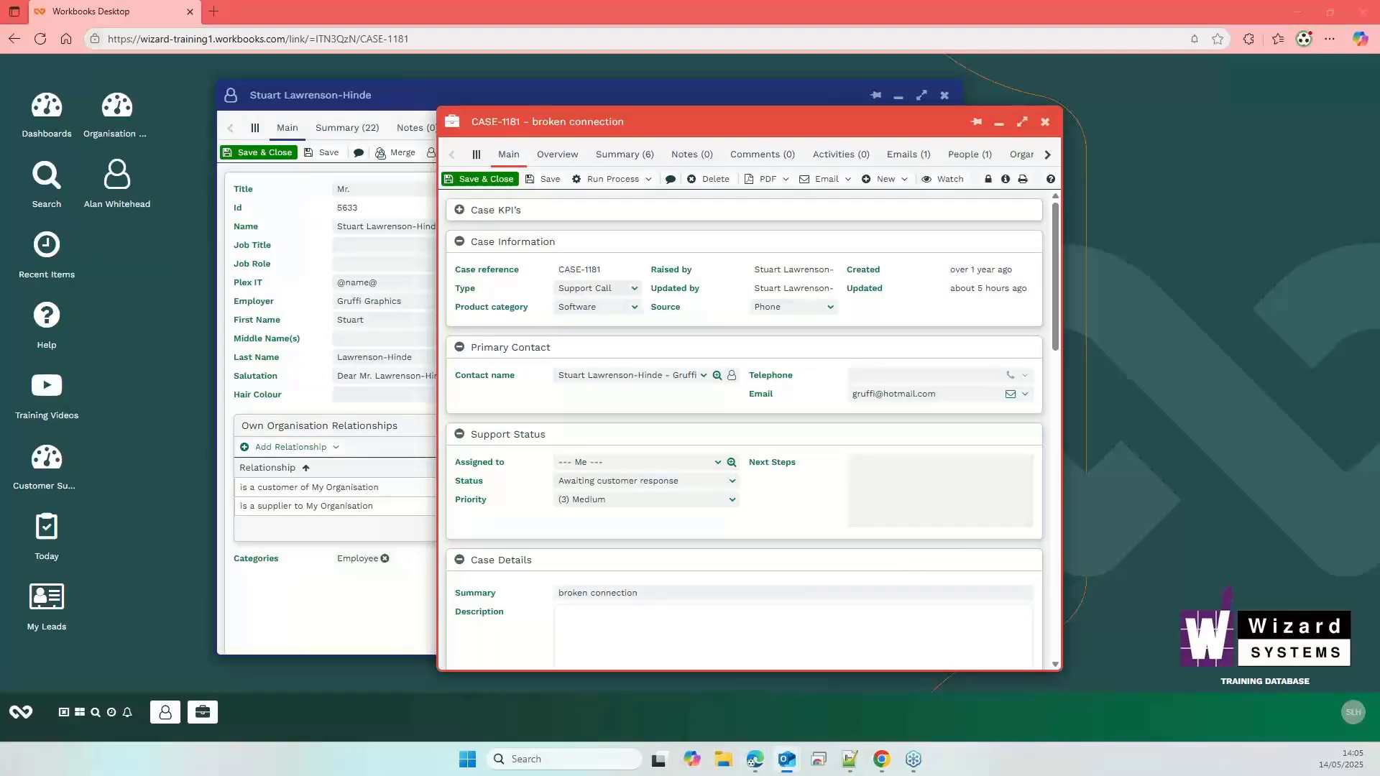
pyautogui.moveTo(1379, 147); pyautogui.dragTo(680, 110)
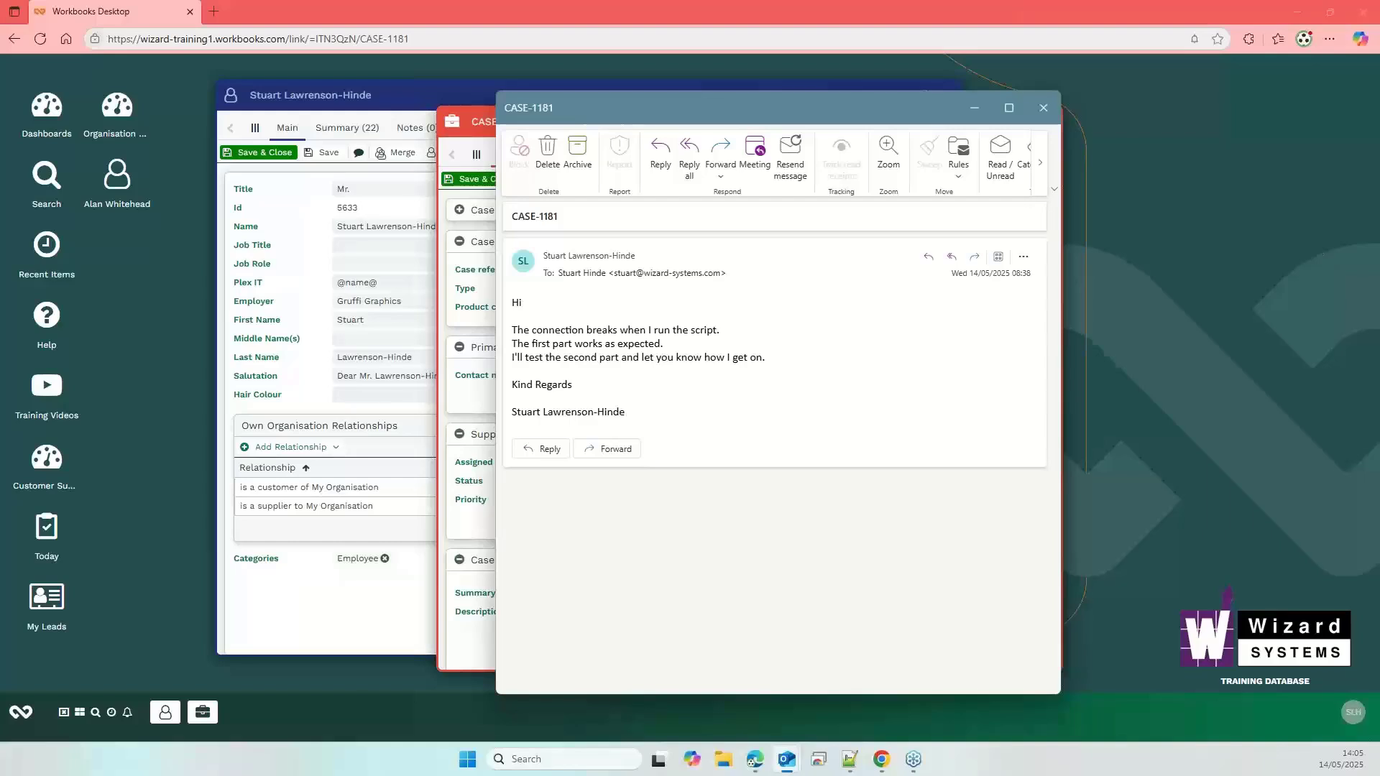
pyautogui.hotkey('alt', 'Tab')
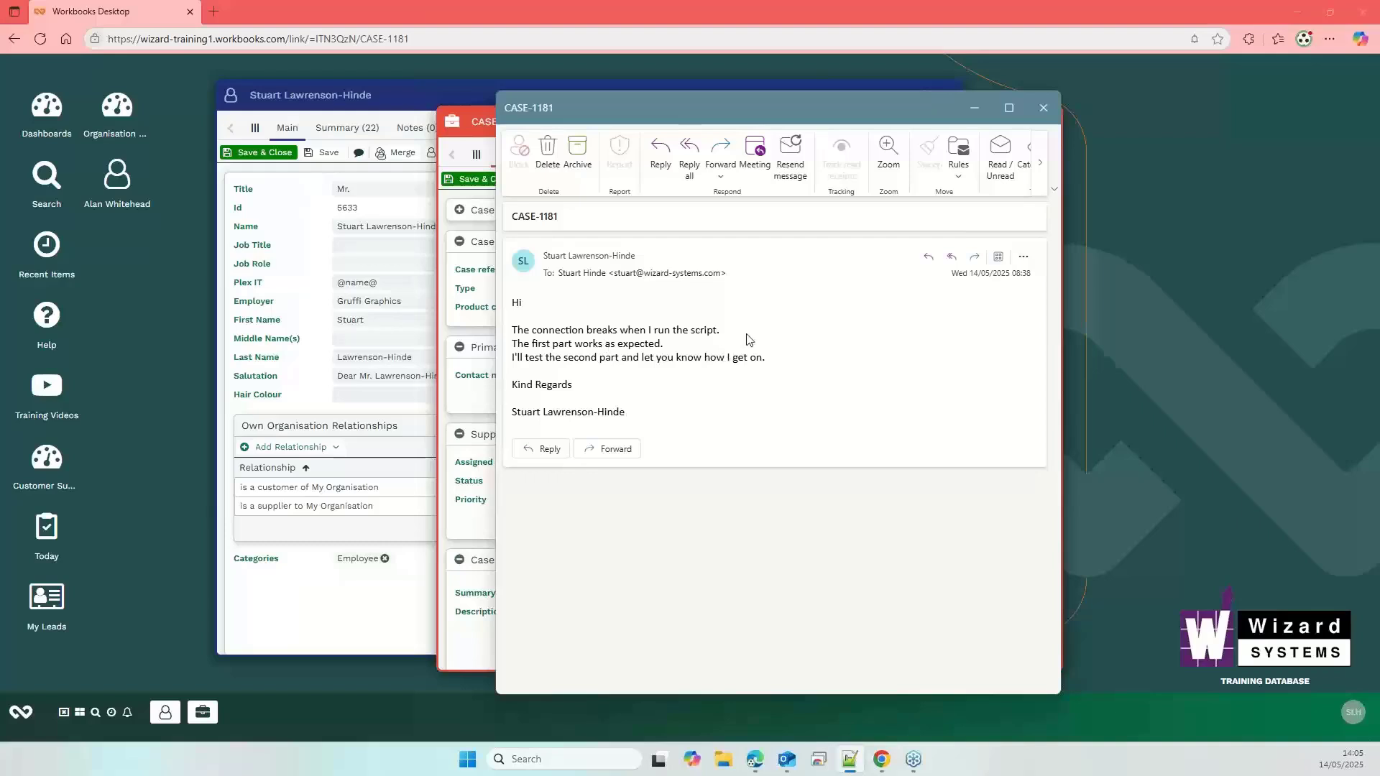
pyautogui.click(720, 151)
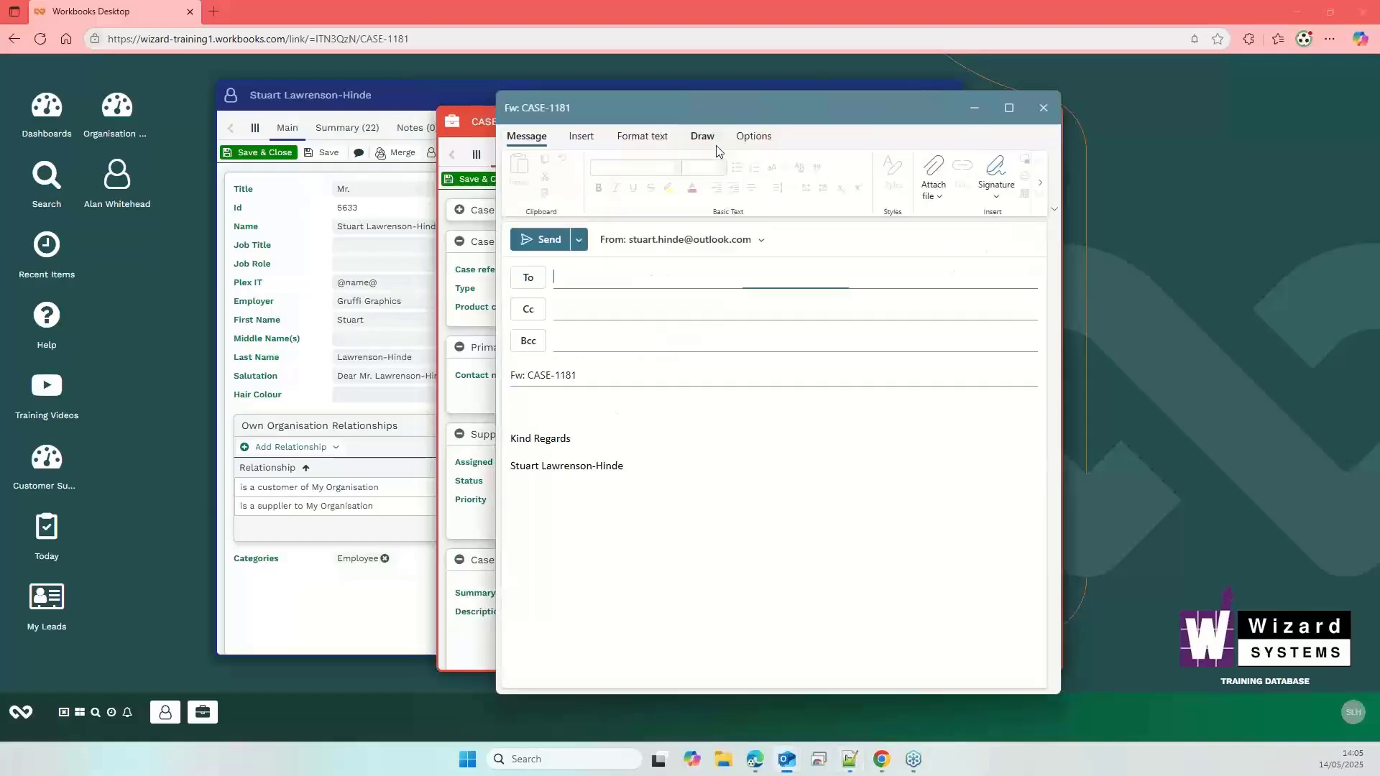
pyautogui.hotkey('ctrl', 'v')
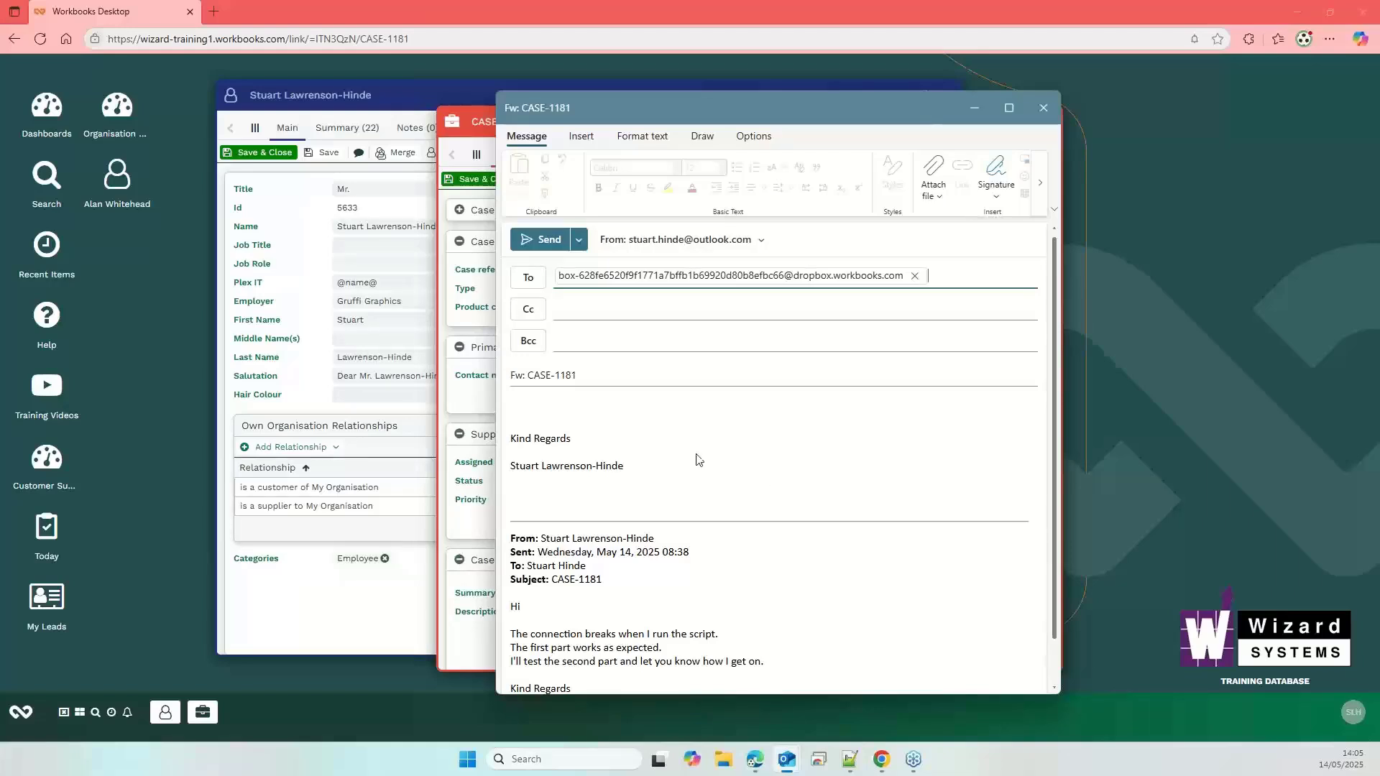
pyautogui.moveTo(527, 374); pyautogui.dragTo(579, 377)
pyautogui.click(579, 378)
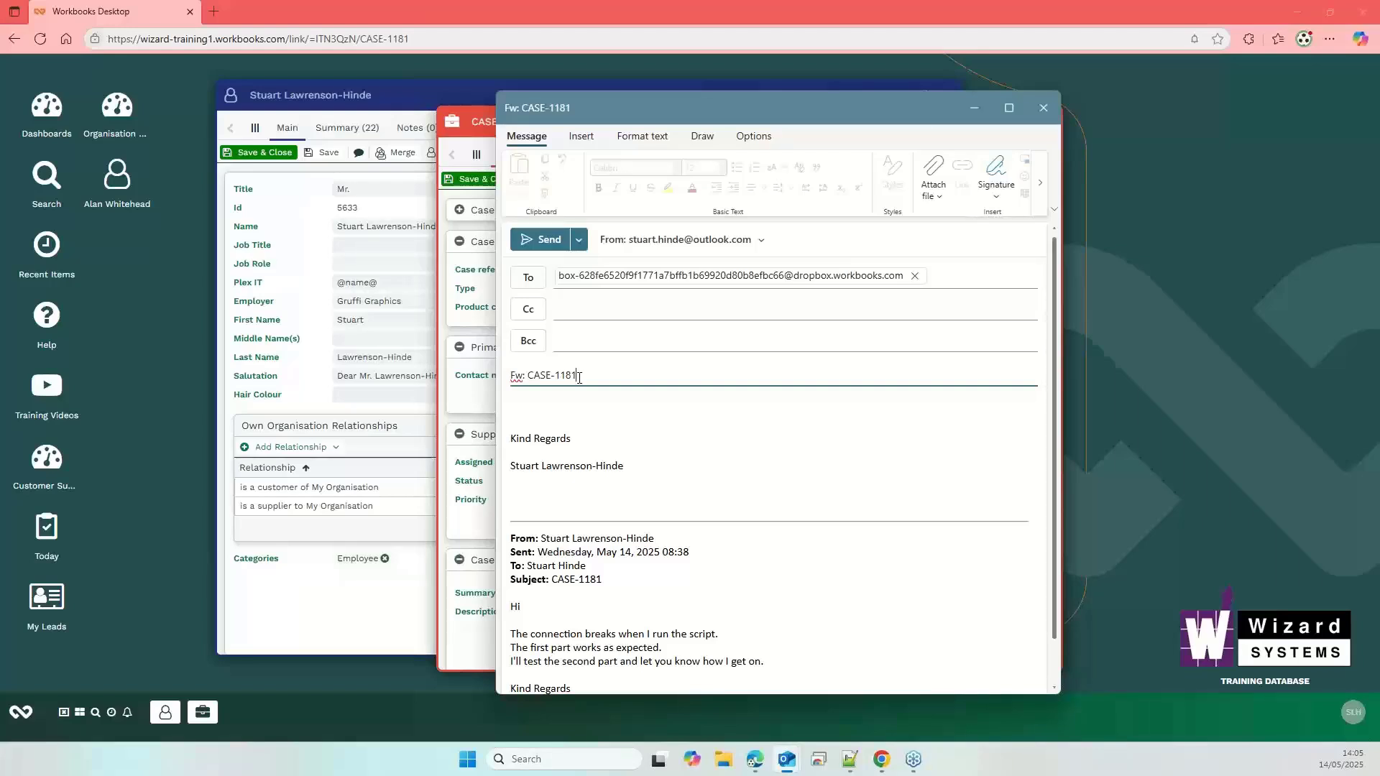
pyautogui.click(547, 243)
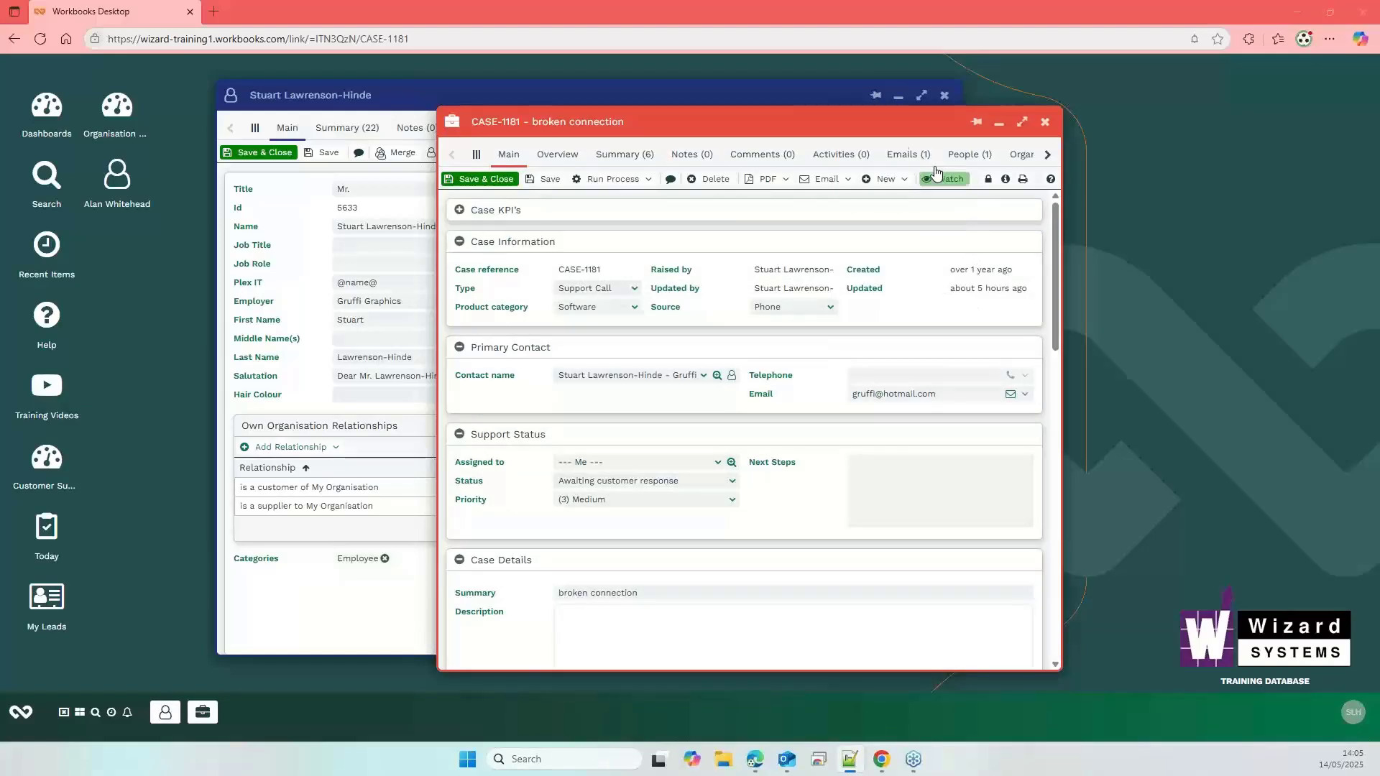
# - Open the CASE-1181 email record from the case's Emails (1) list
pyautogui.click(909, 154)
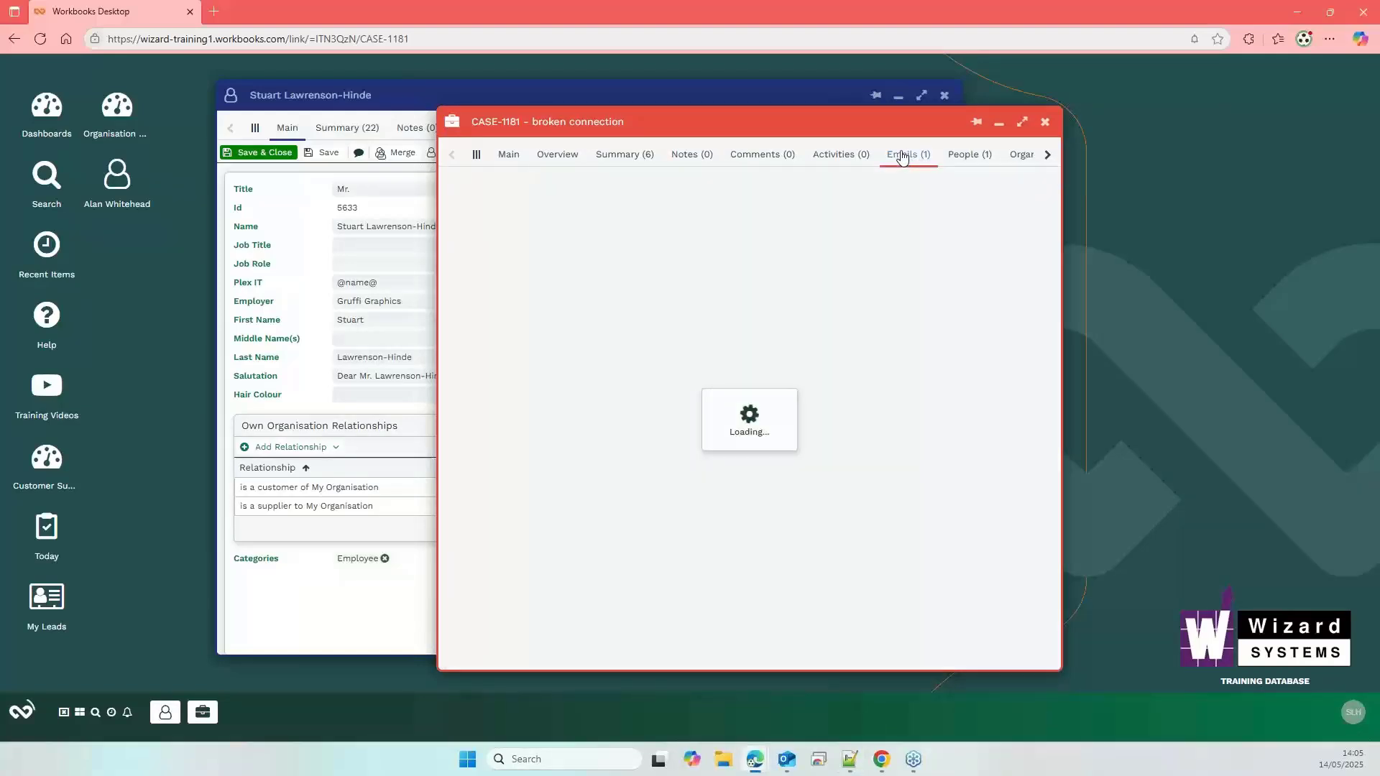
pyautogui.click(599, 216)
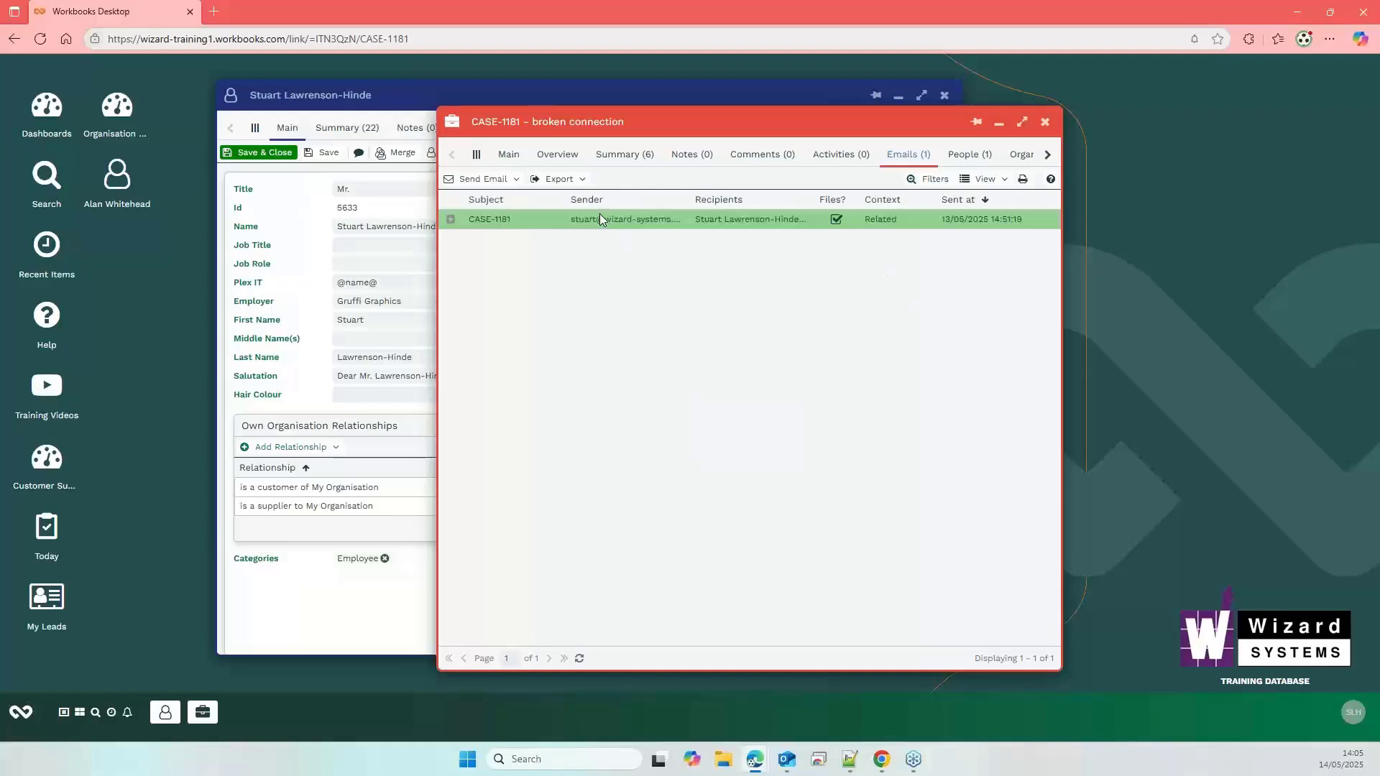
pyautogui.doubleClick(602, 223)
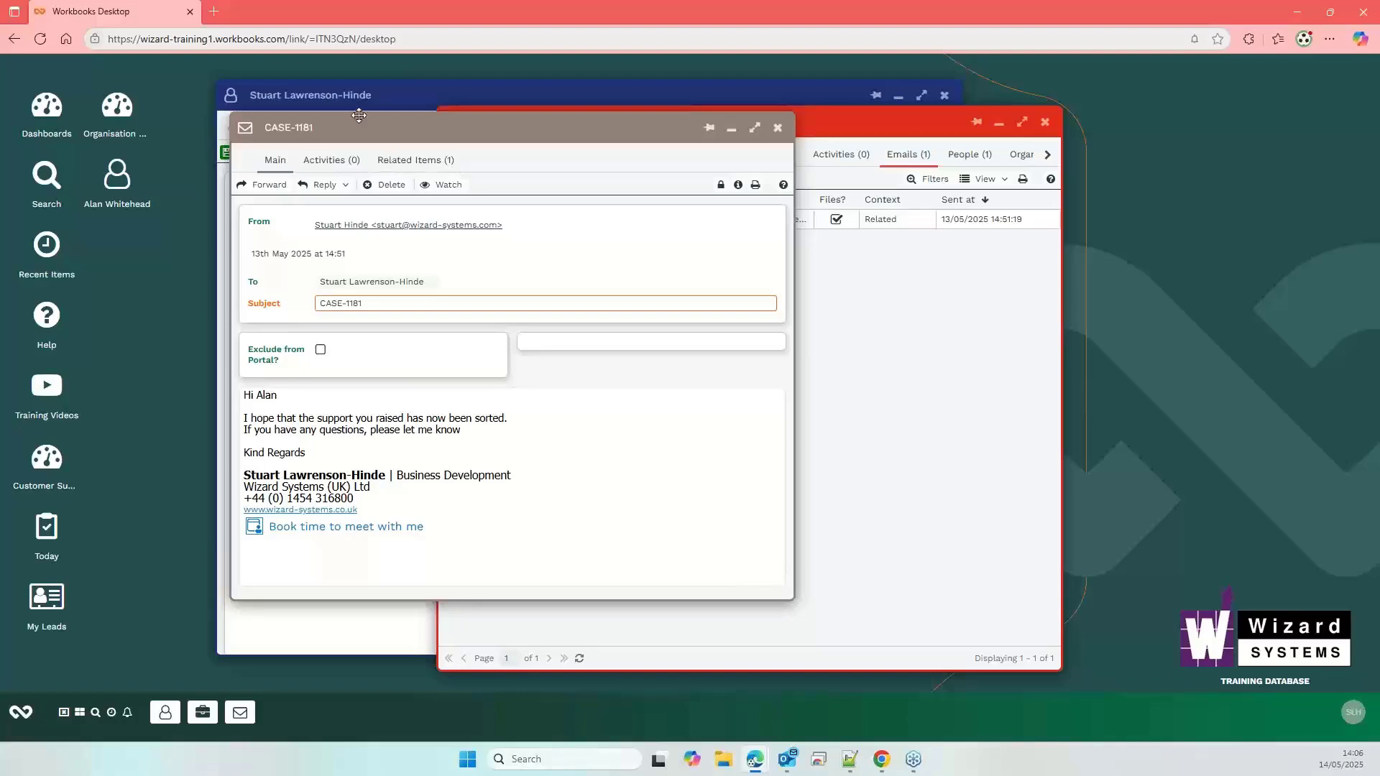
# - Close the CASE-1181 email record window
pyautogui.click(778, 127)
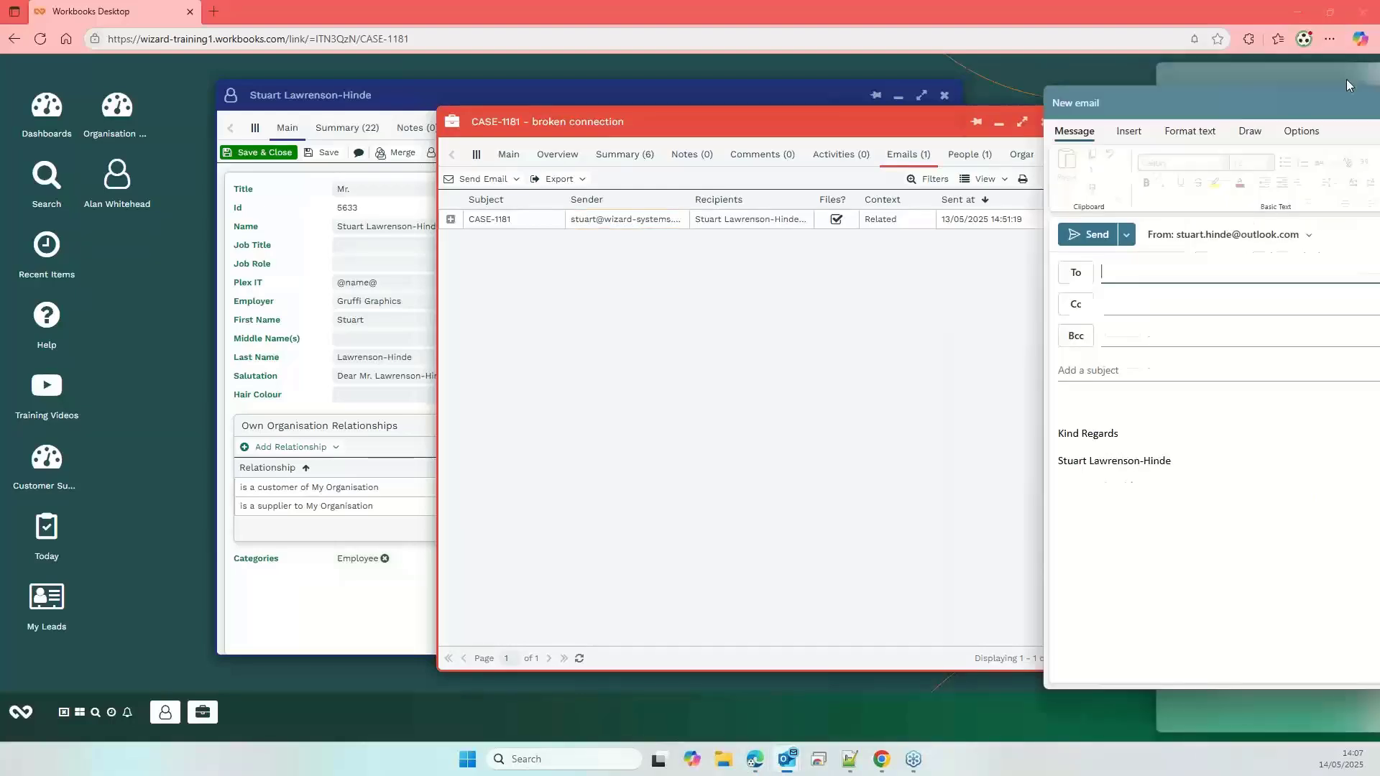
# - Set the new Outlook email to send from the company account
pyautogui.moveTo(1347, 79); pyautogui.dragTo(956, 81)
pyautogui.click(919, 220)
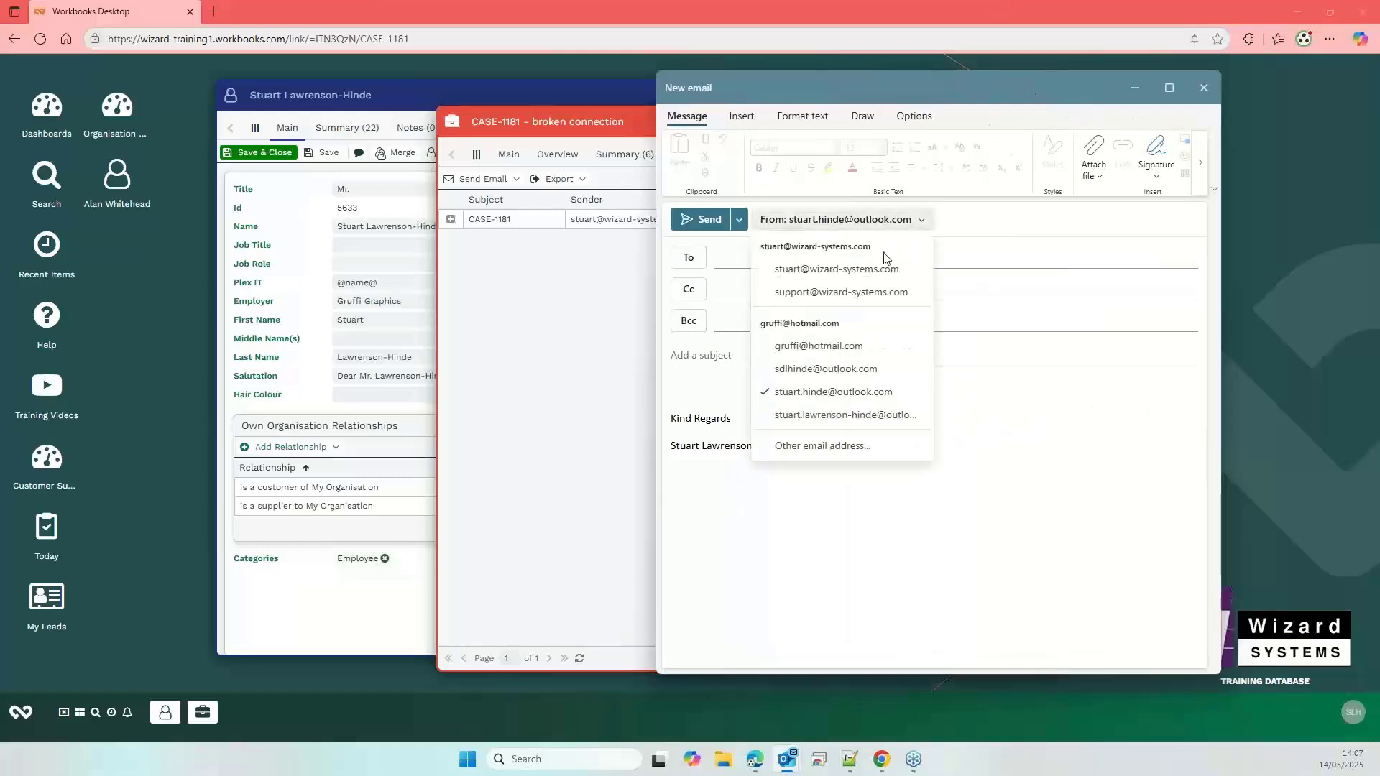
pyautogui.click(911, 272)
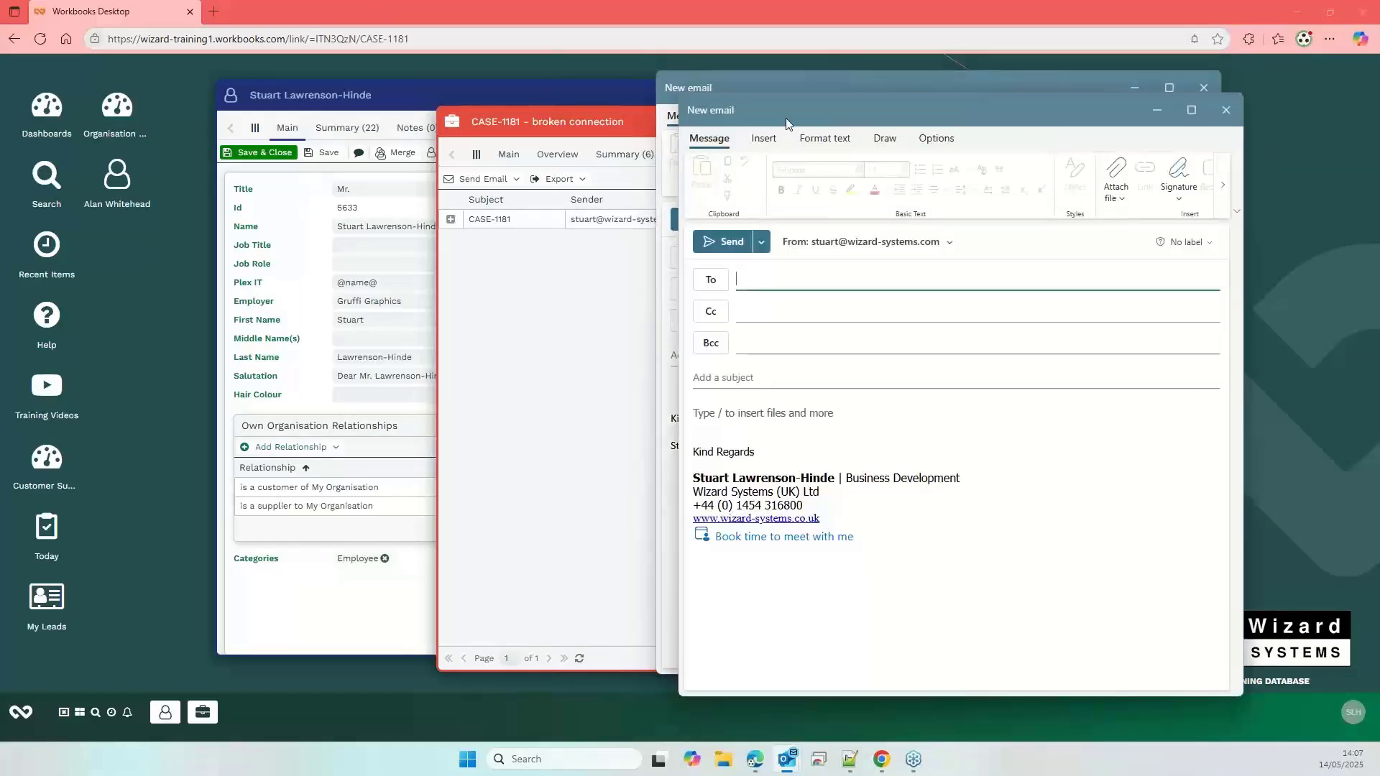
pyautogui.moveTo(786, 115); pyautogui.dragTo(683, 109)
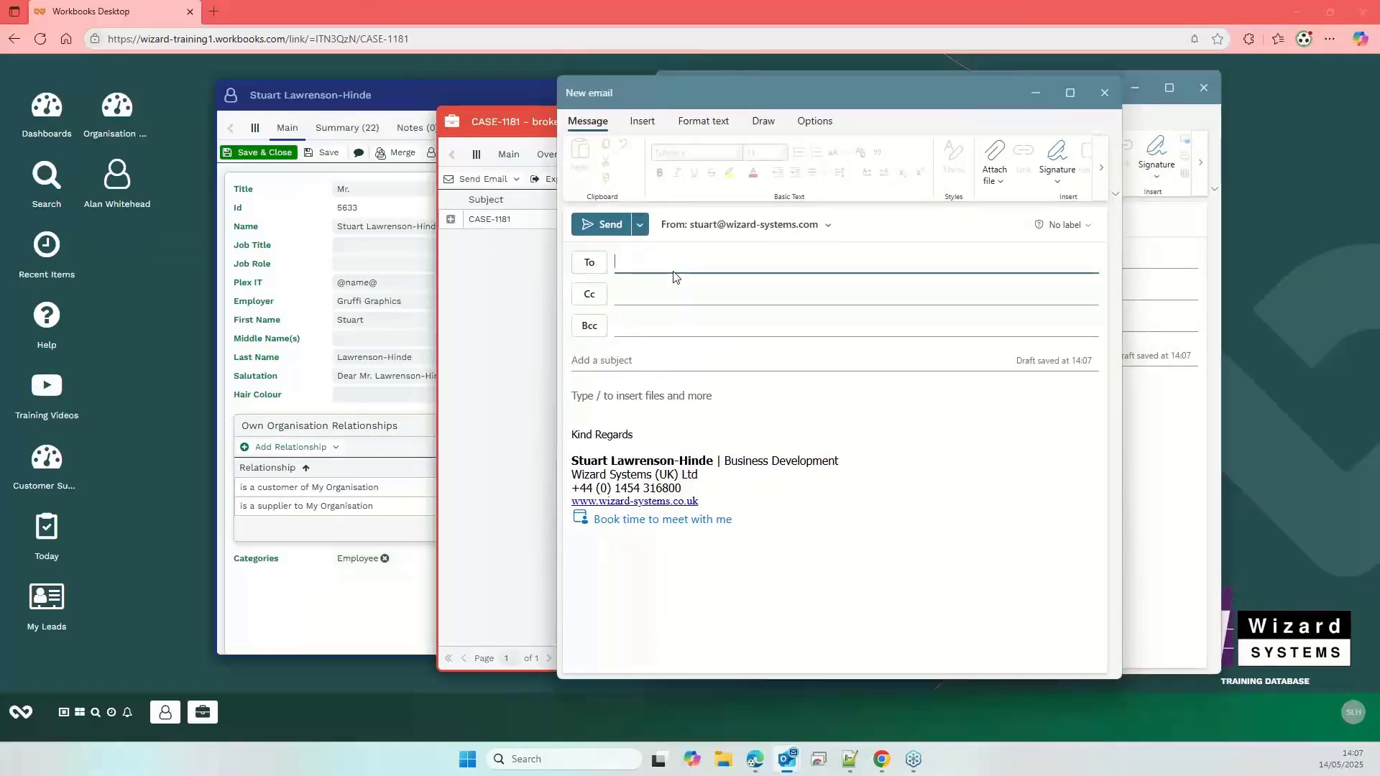
# - Address the email to the customer with subject 'case-1181' and body 'please test'
pyautogui.write('gruff')
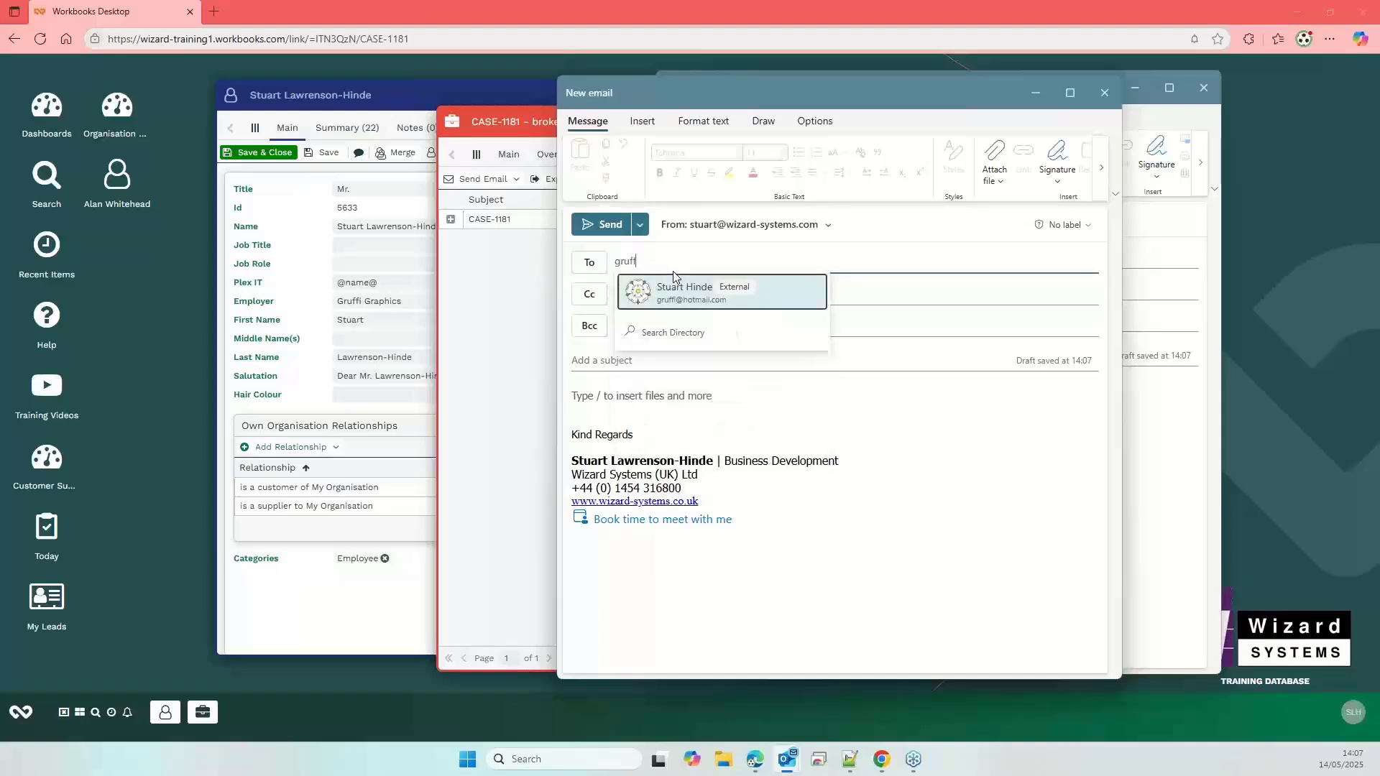
pyautogui.click(691, 305)
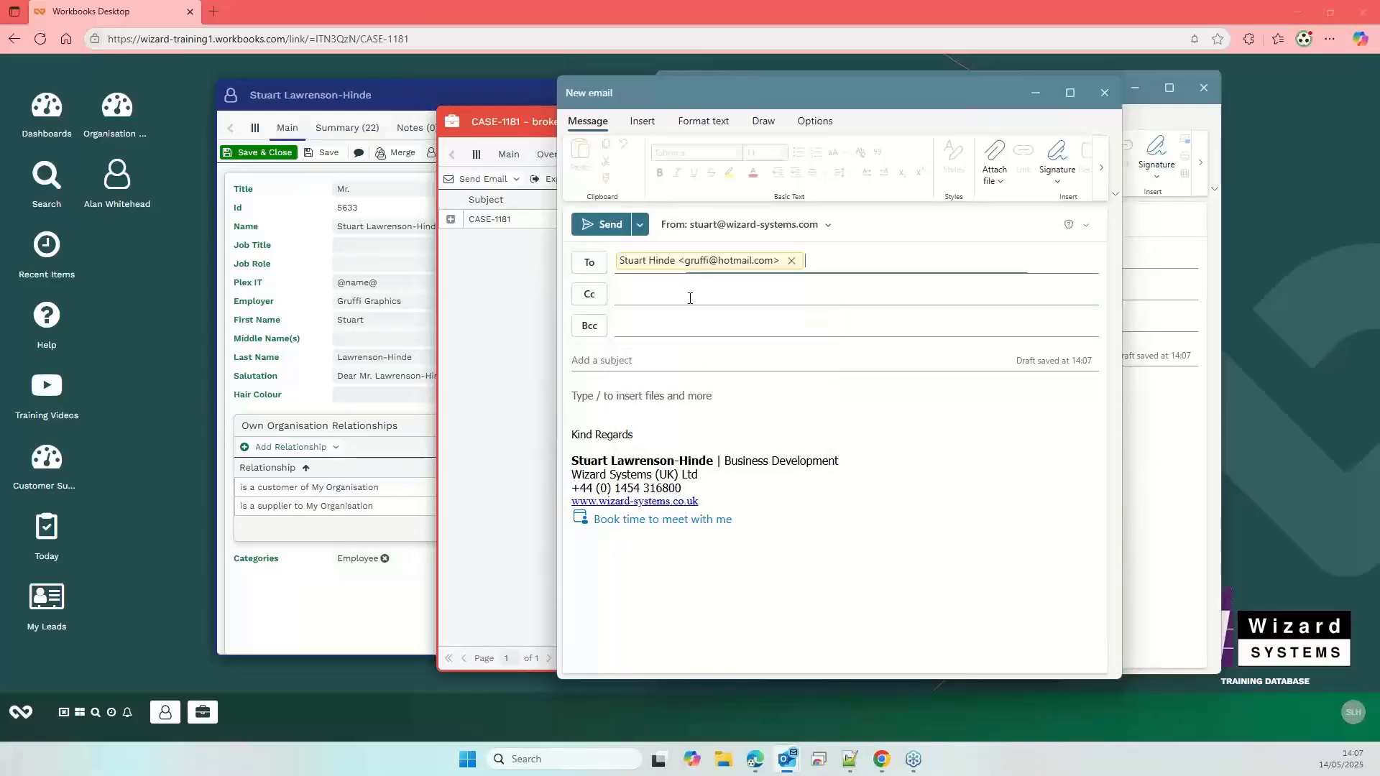
pyautogui.click(696, 360)
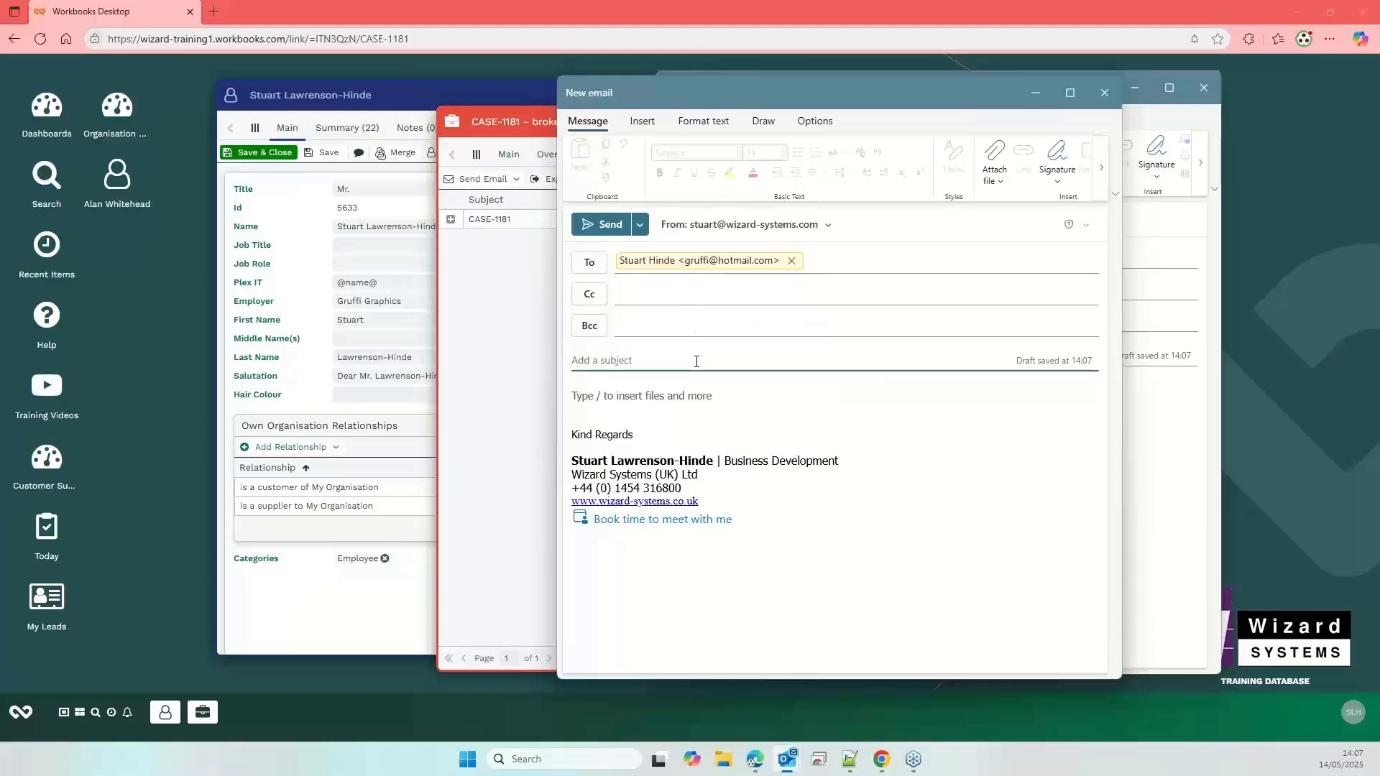
pyautogui.write('case-1181')
pyautogui.click(635, 405)
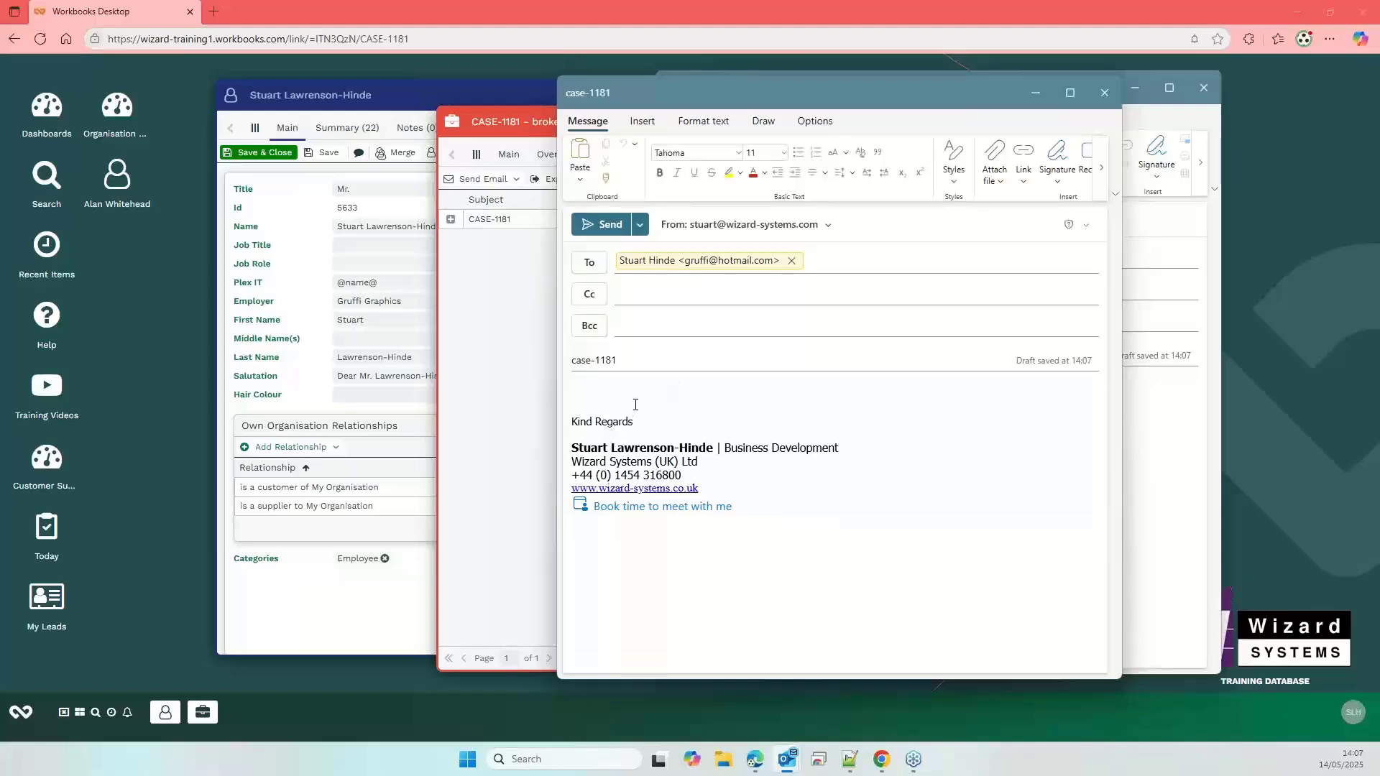
pyautogui.write('please test')
# - Blind-copy the Workbooks dropbox address and send the email
pyautogui.click(709, 327)
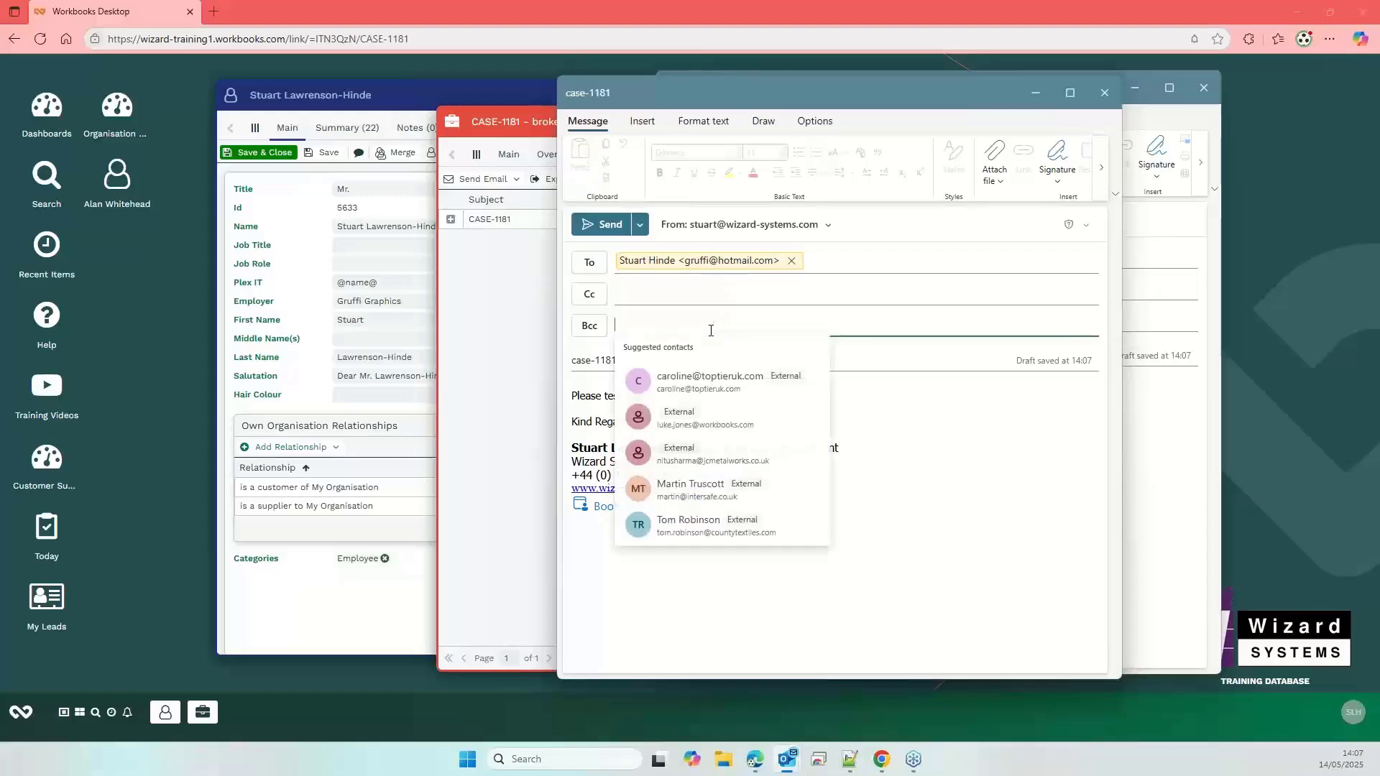
pyautogui.hotkey('ctrl', 'v')
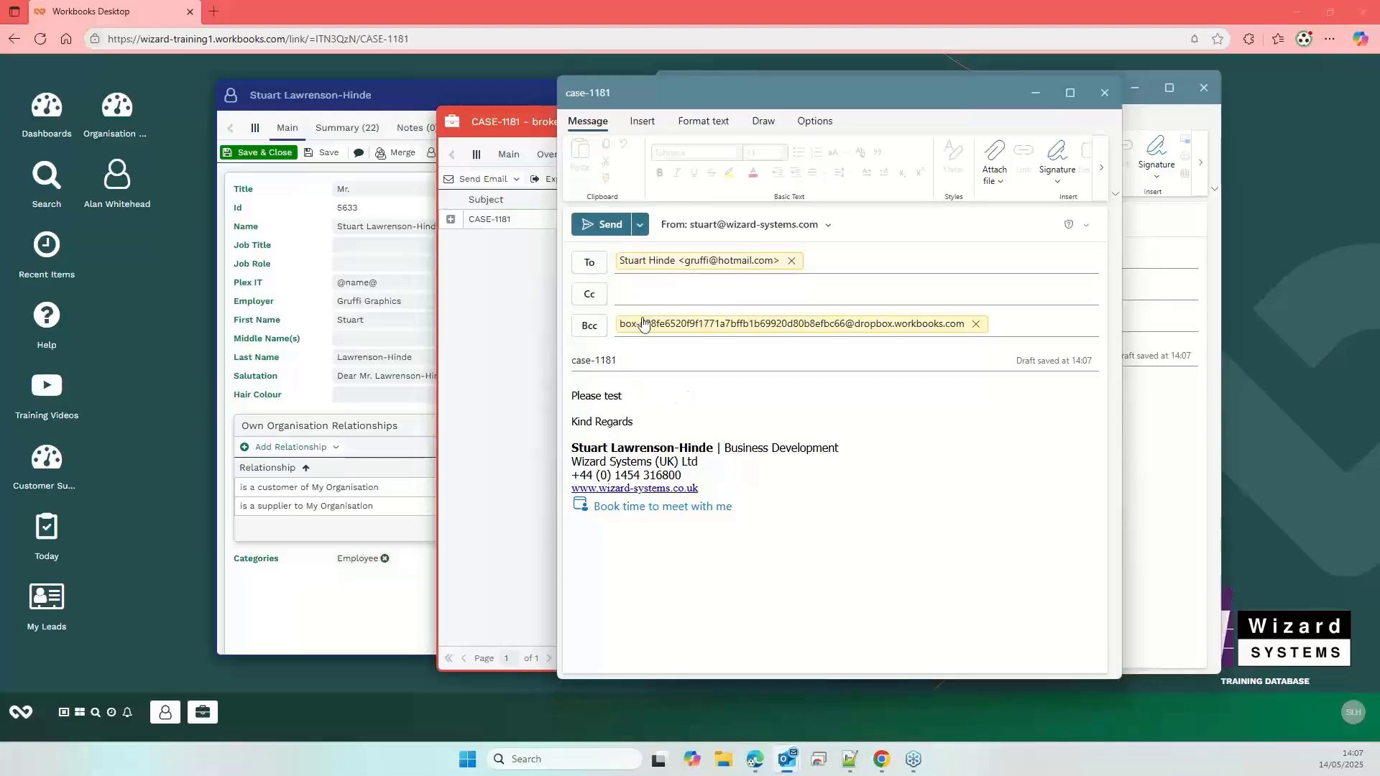
pyautogui.click(602, 227)
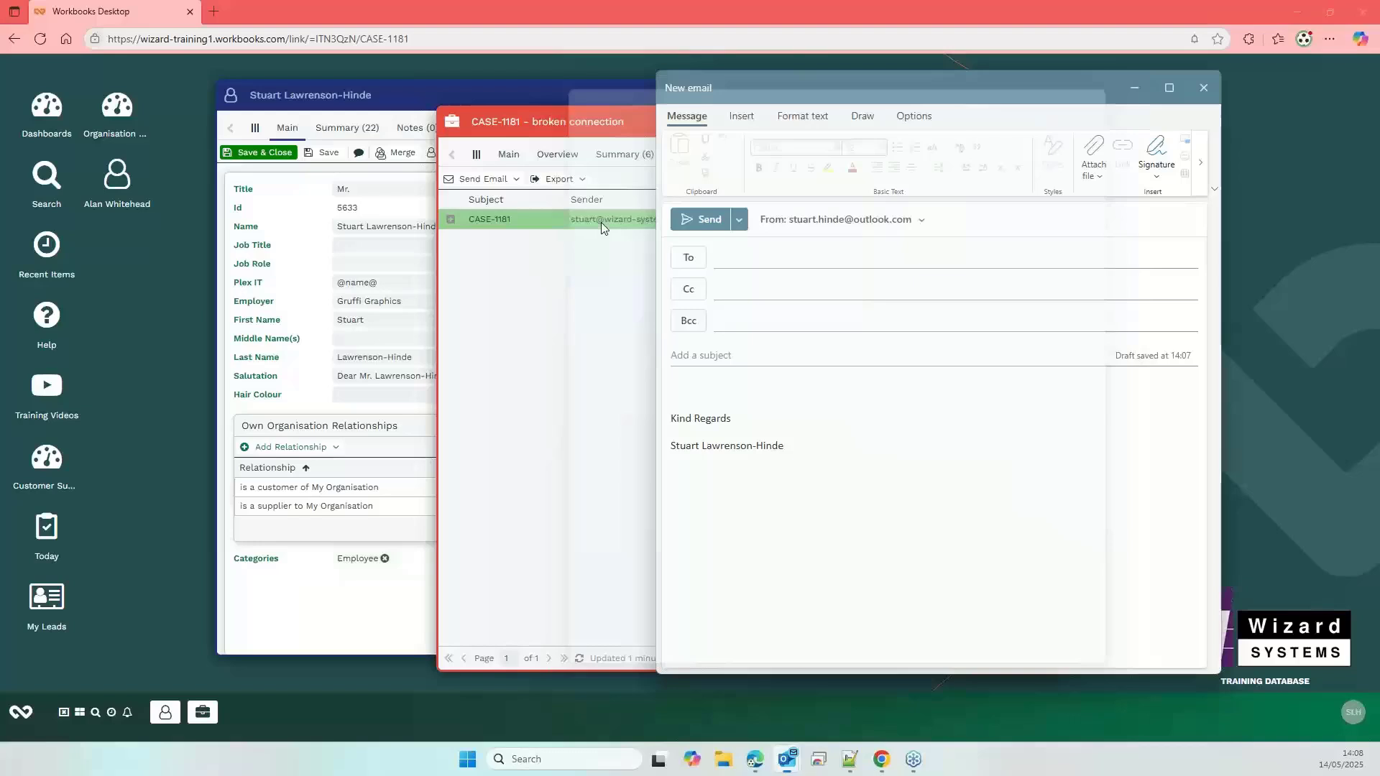
# - Close the leftover blank email and return to the CASE-1181 case's Main details
pyautogui.click(1201, 86)
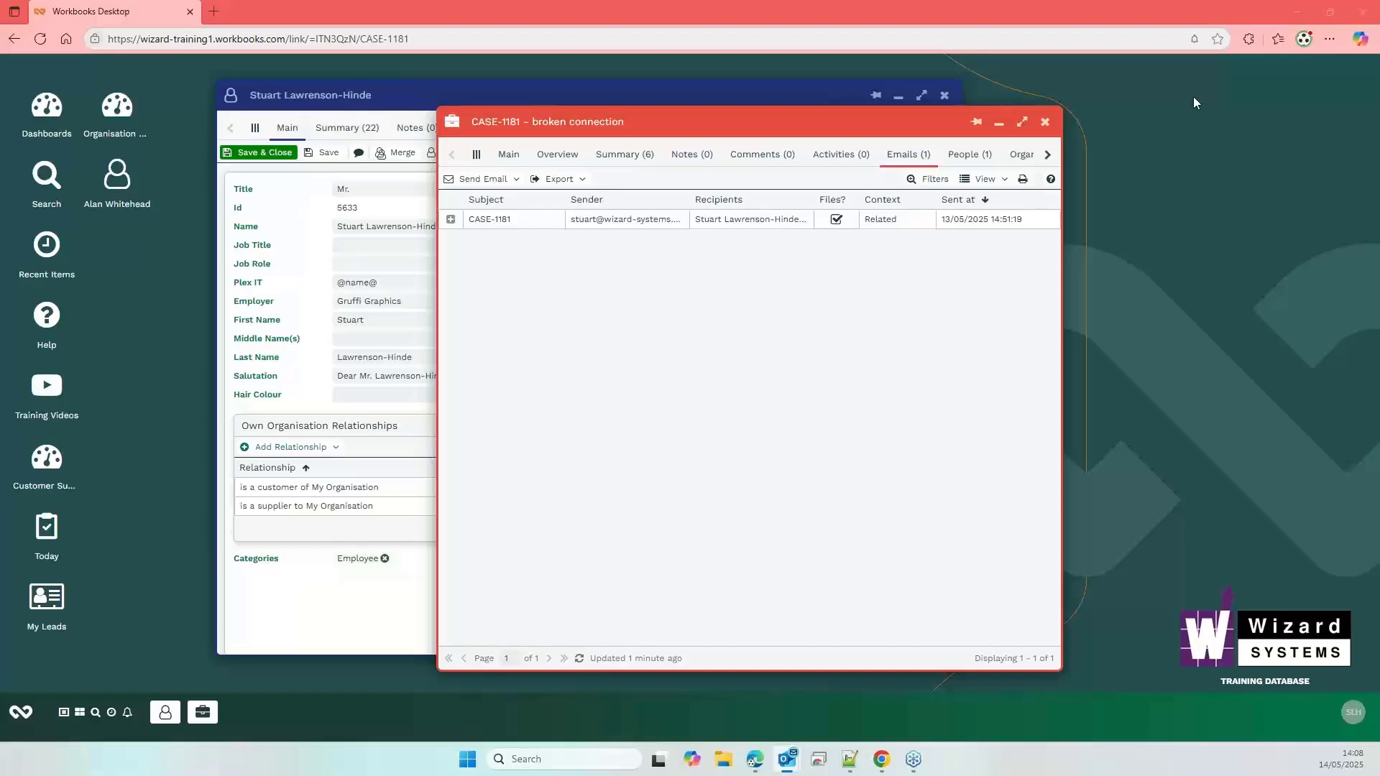
pyautogui.click(496, 159)
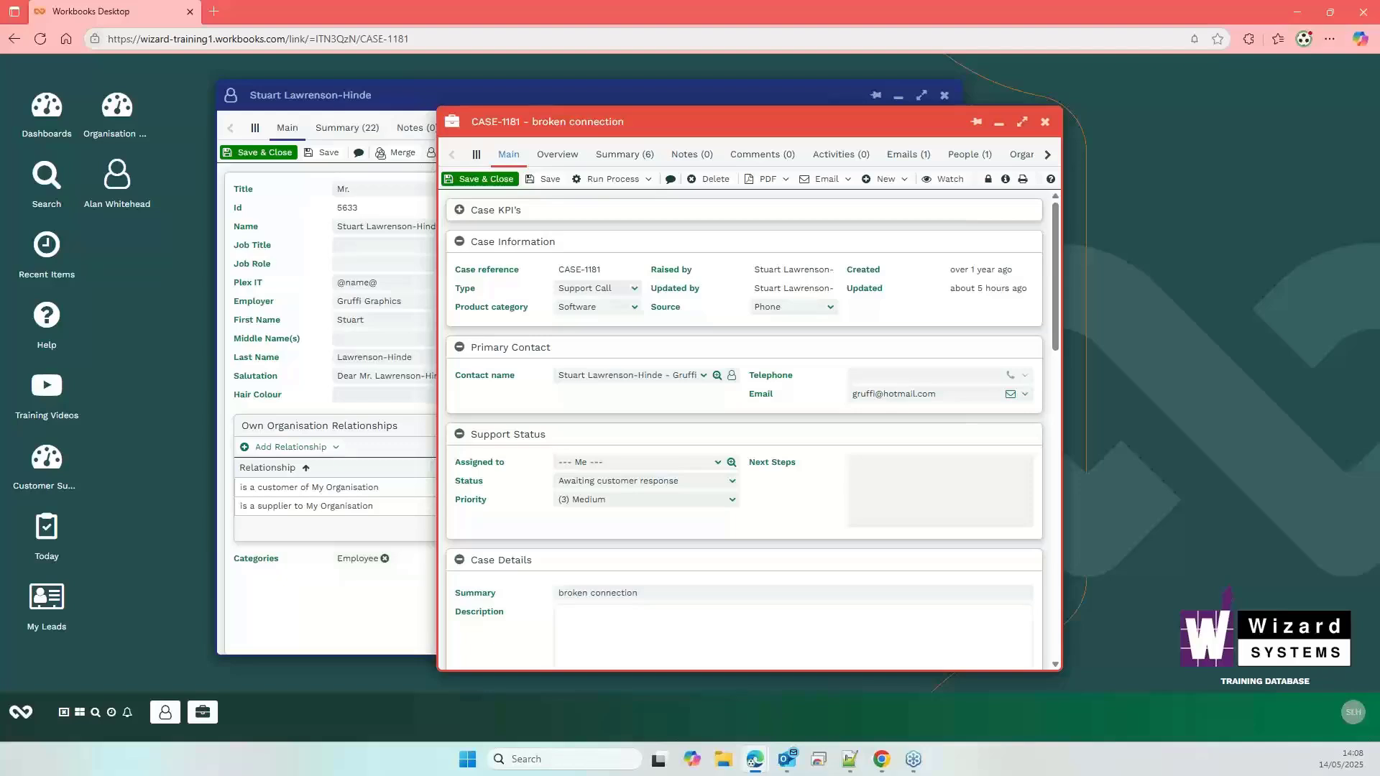
# - Switch from Workbooks to the new blank Outlook email
pyautogui.hotkey('alt', 'Tab')
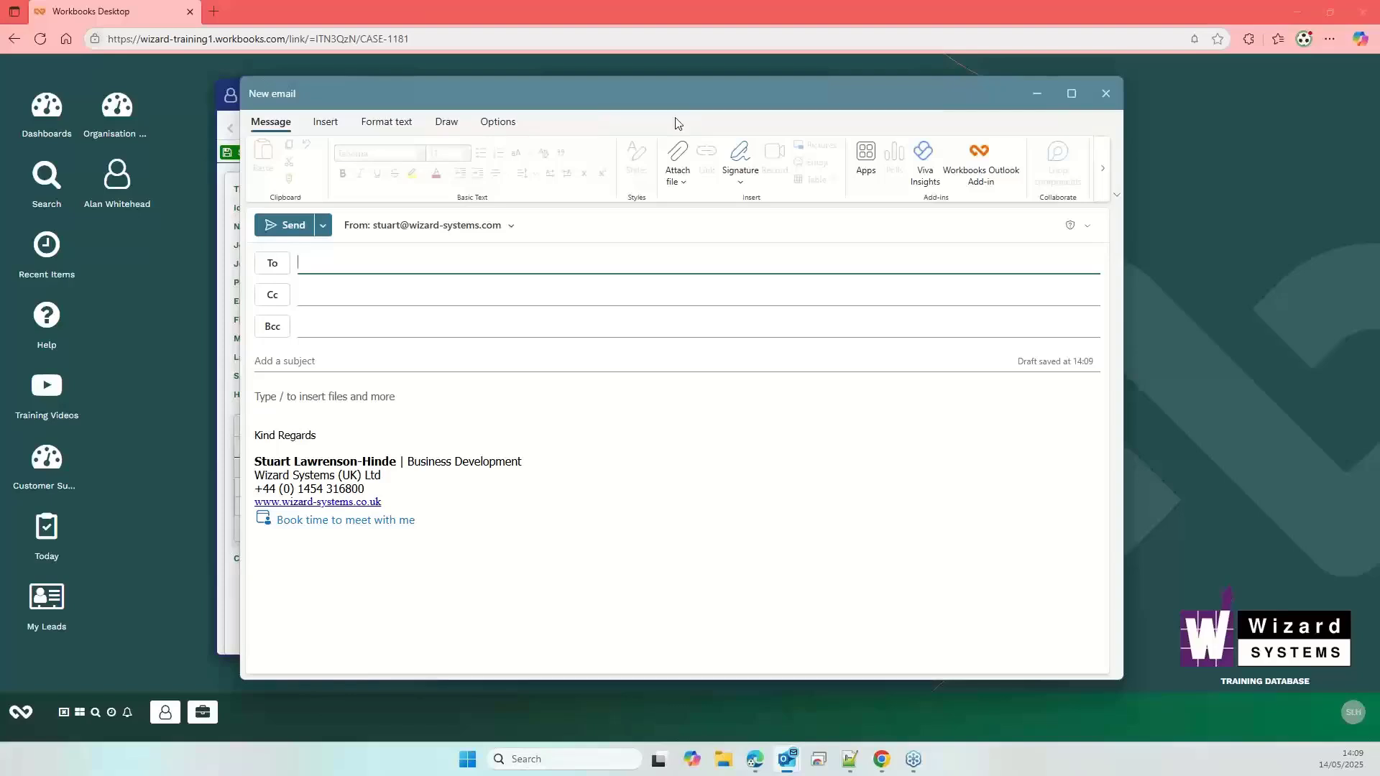
# - Pin the Workbooks add-in pane open and address the email to the internal colleague contact
pyautogui.click(983, 165)
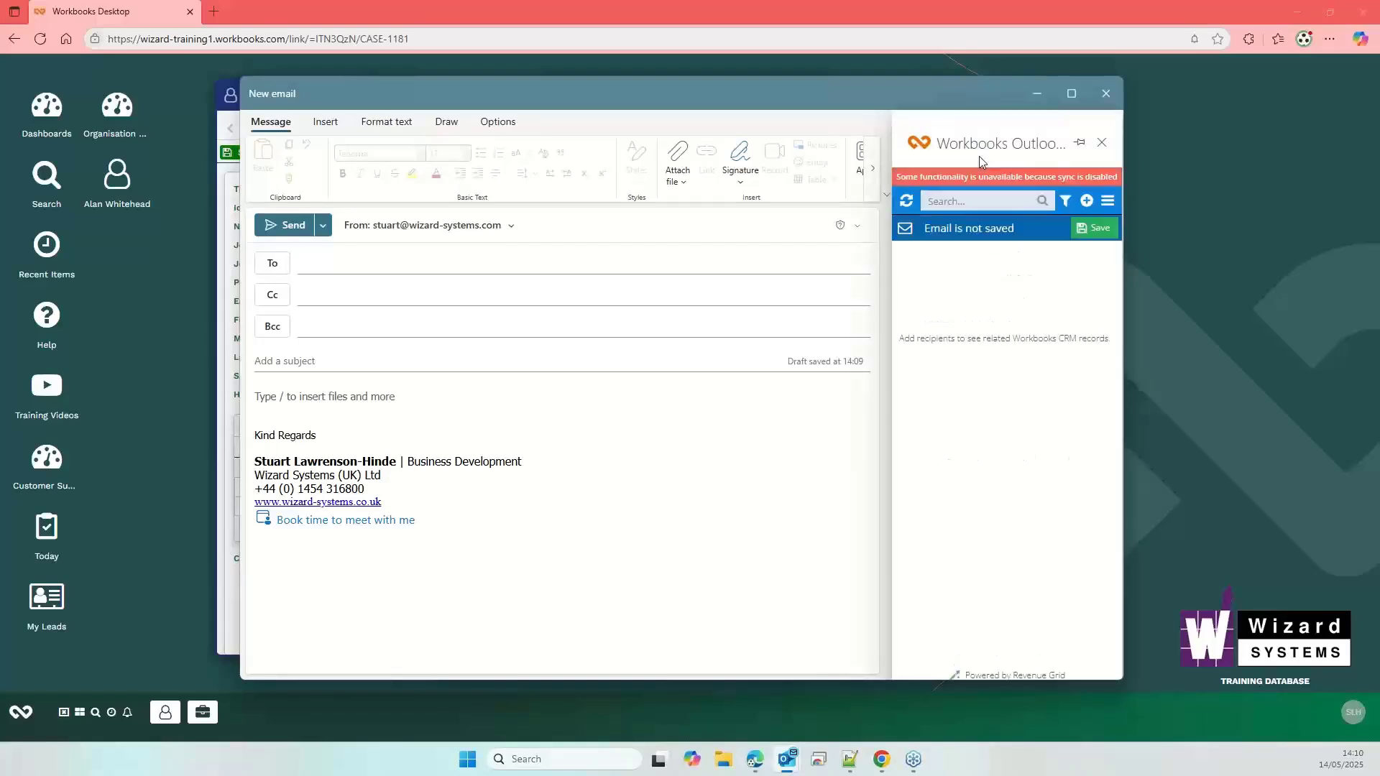
pyautogui.click(1081, 143)
pyautogui.click(389, 260)
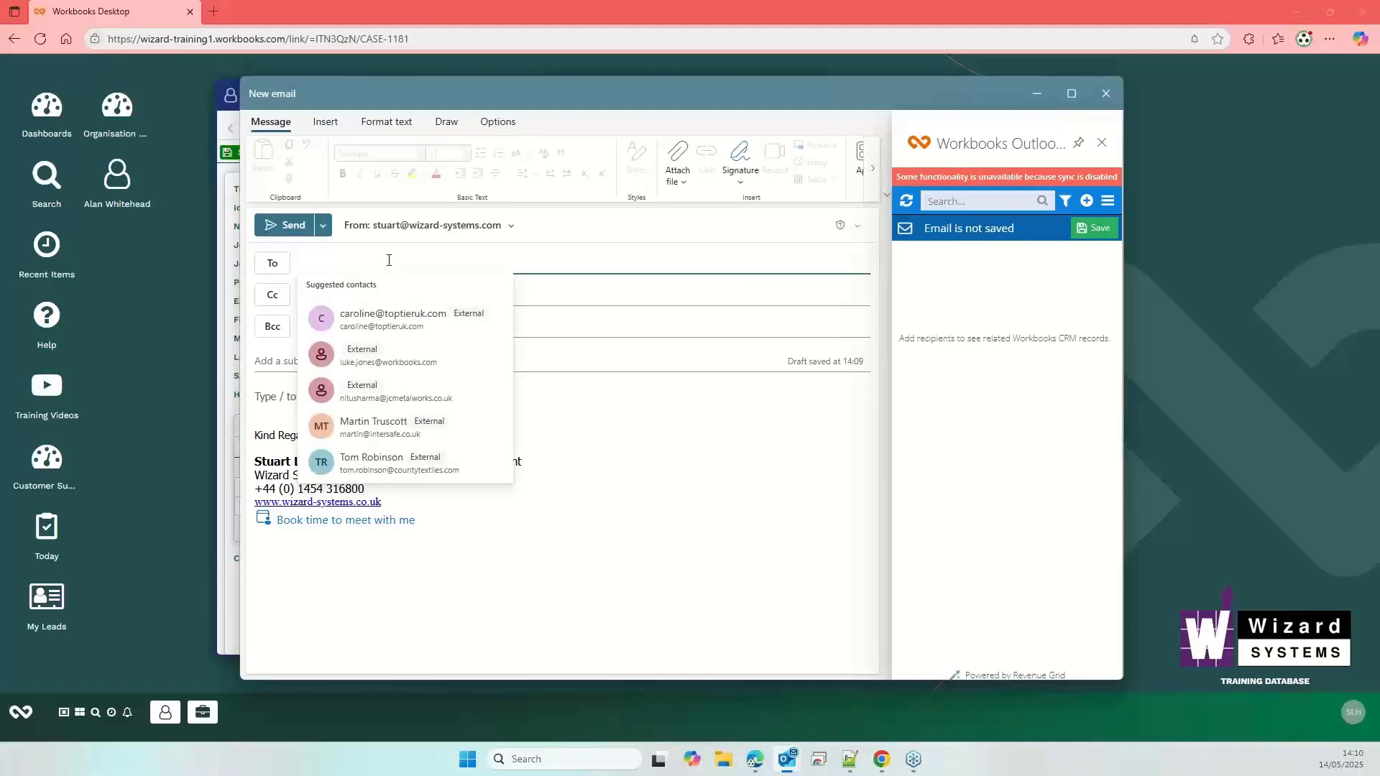
pyautogui.write('stu')
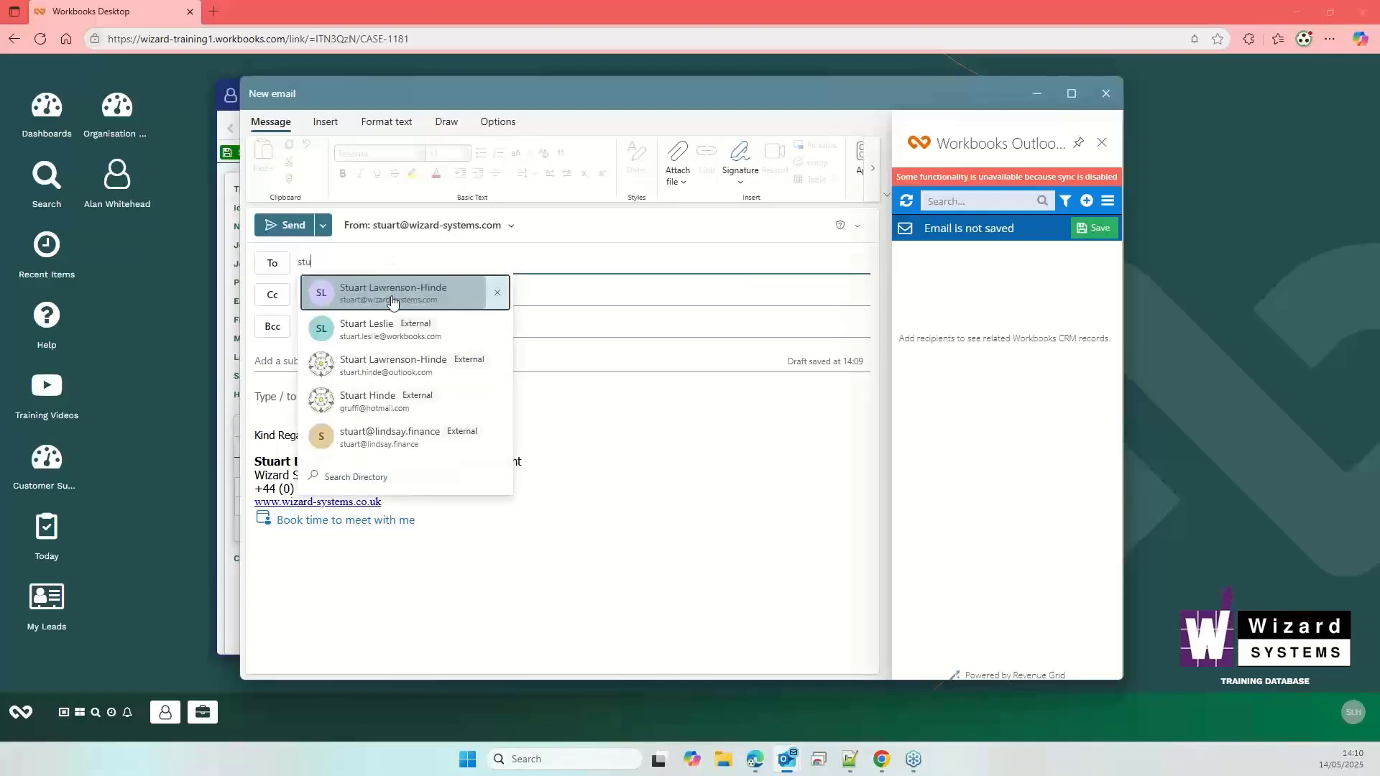
pyautogui.click(392, 296)
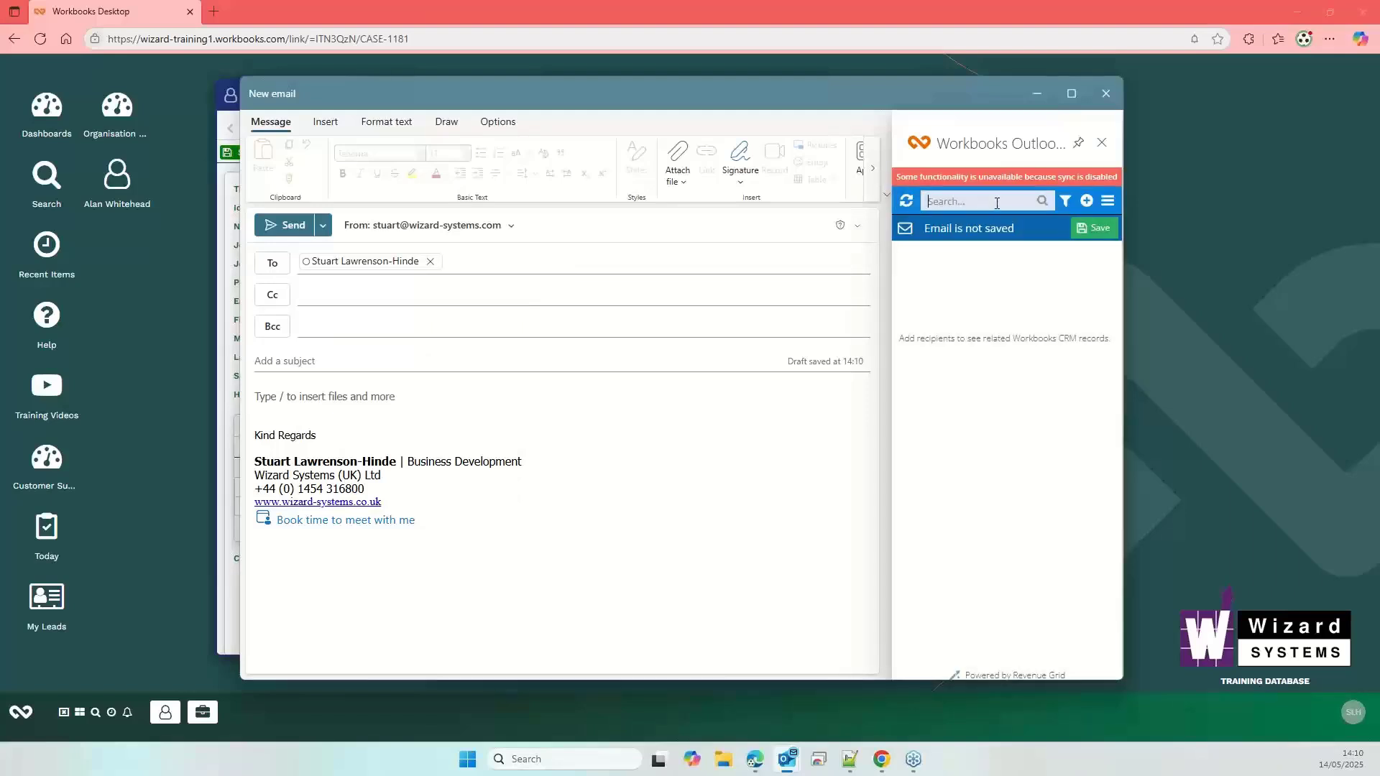
# - Search the Workbooks pane for the recipient's person record and set the subject to 'test 1'
pyautogui.click(1044, 202)
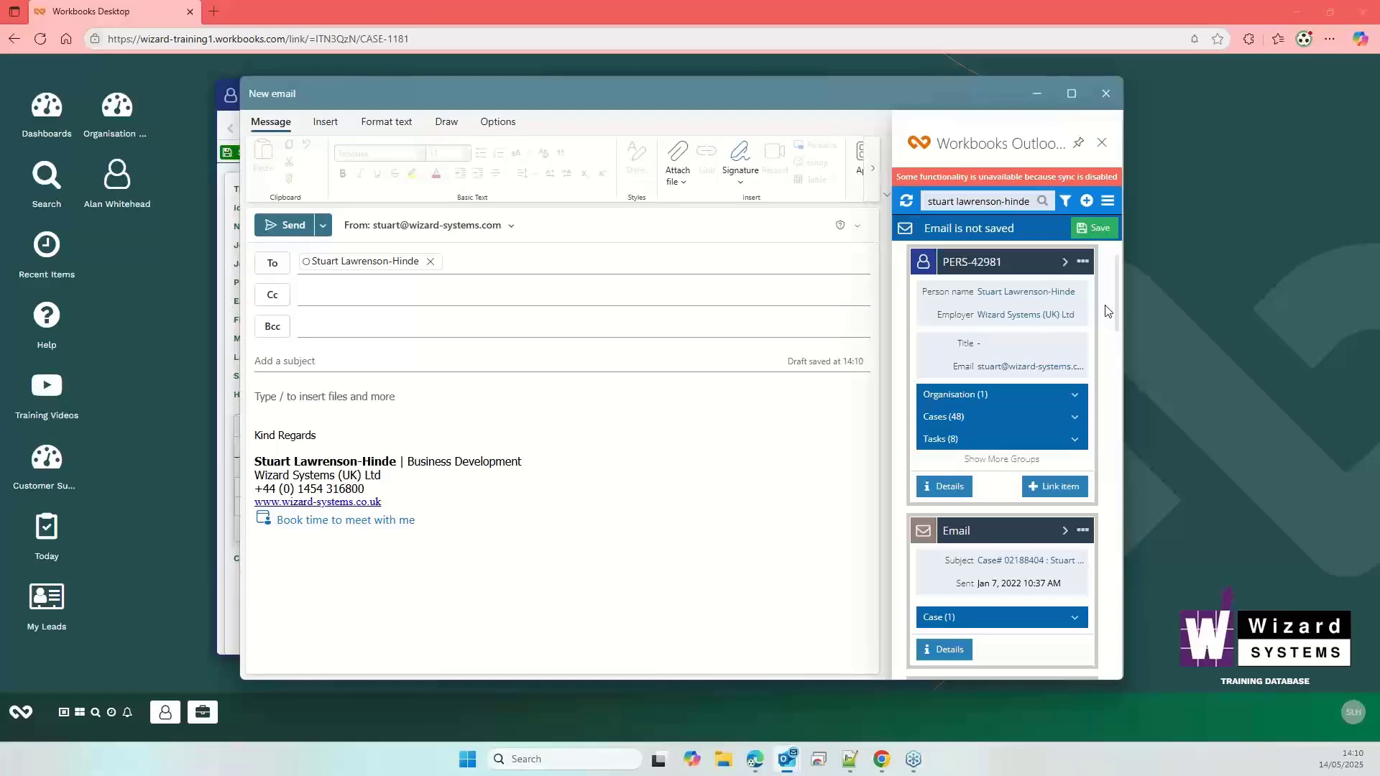
pyautogui.click(287, 356)
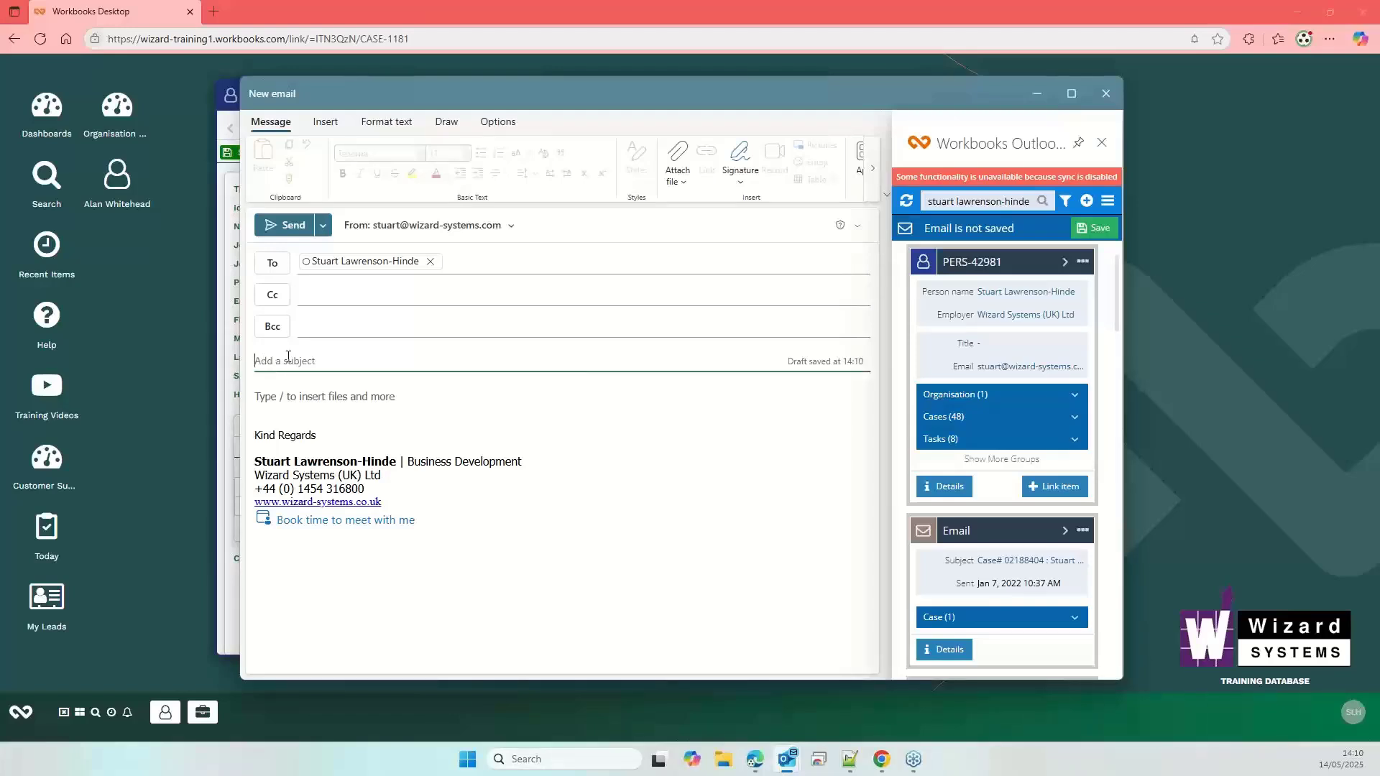
pyautogui.write('test 1')
# - Write 'body' as the message body of the test 1 email
pyautogui.click(307, 397)
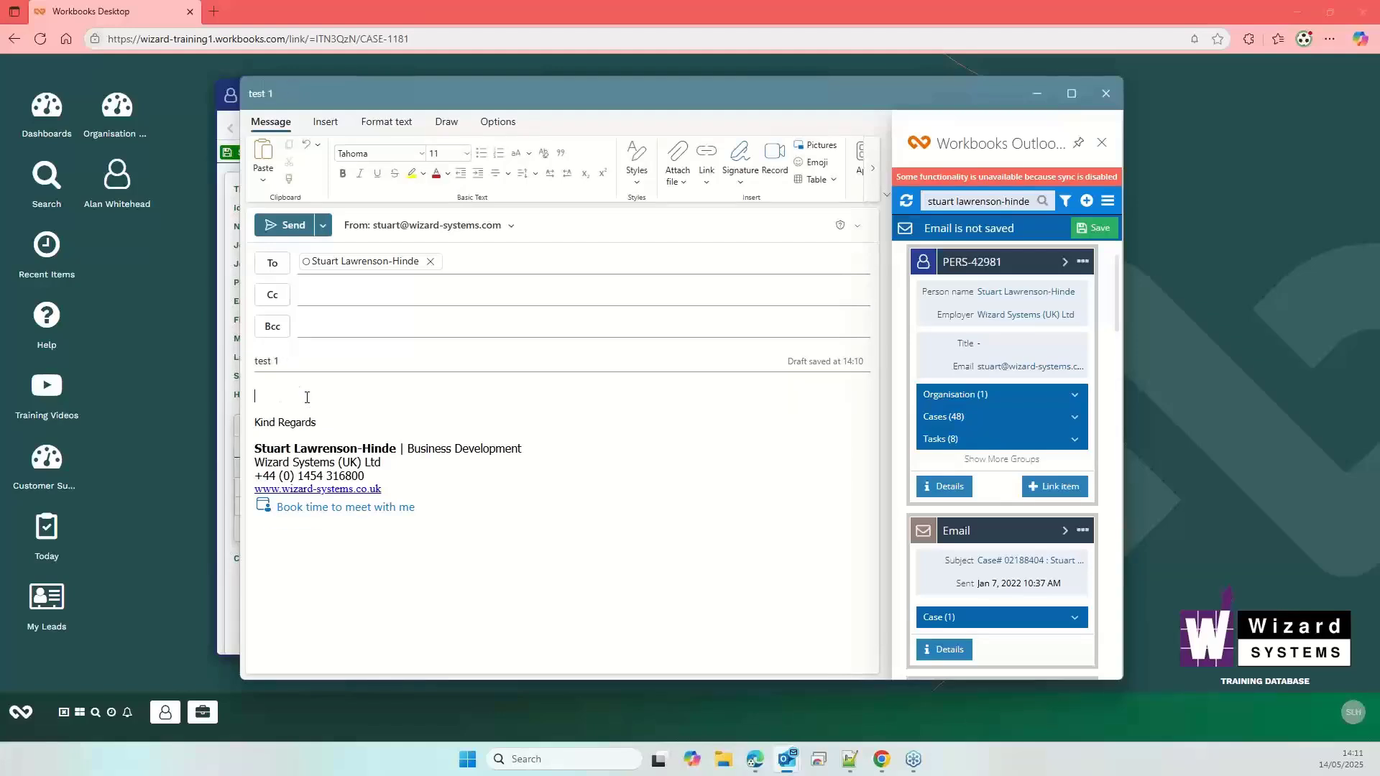
pyautogui.write('body')
pyautogui.scroll(-10, 1098, 324)
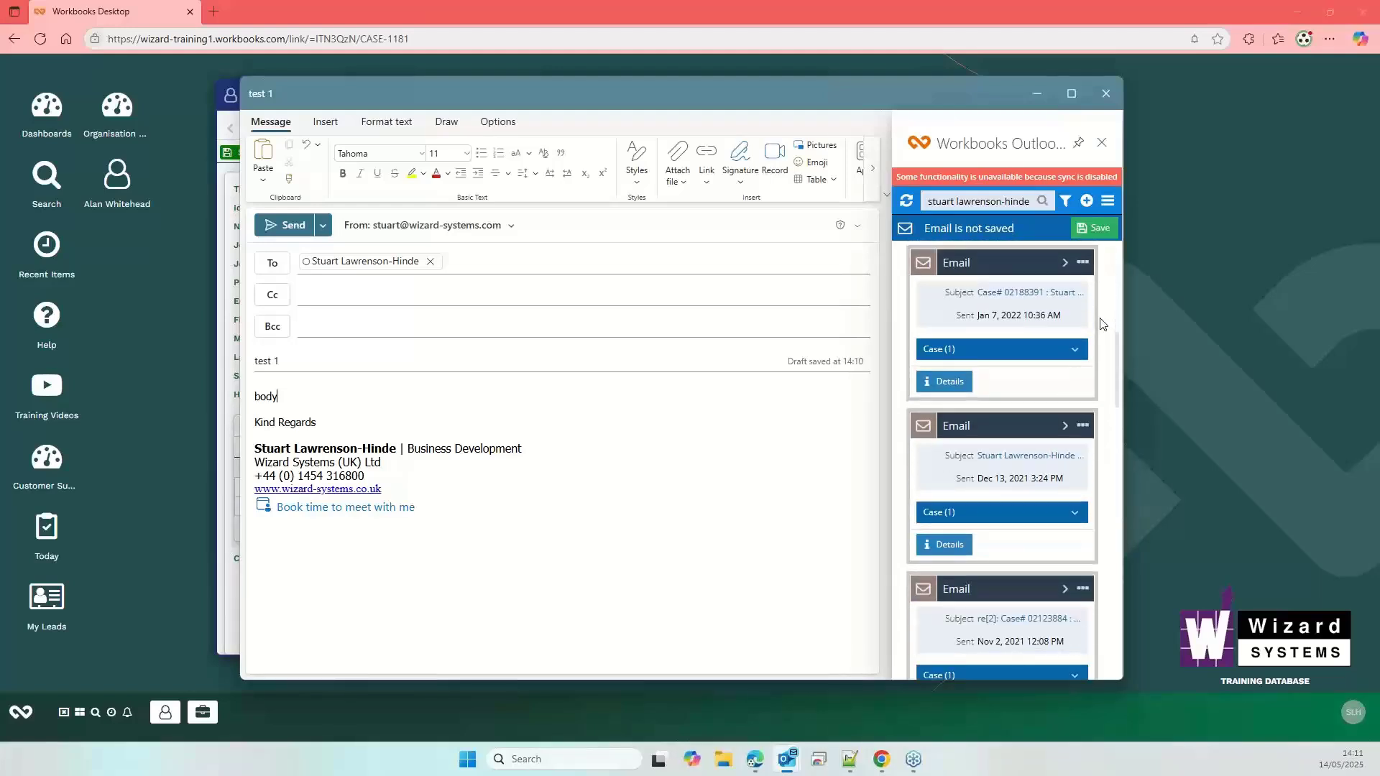
pyautogui.scroll(5, 1102, 324)
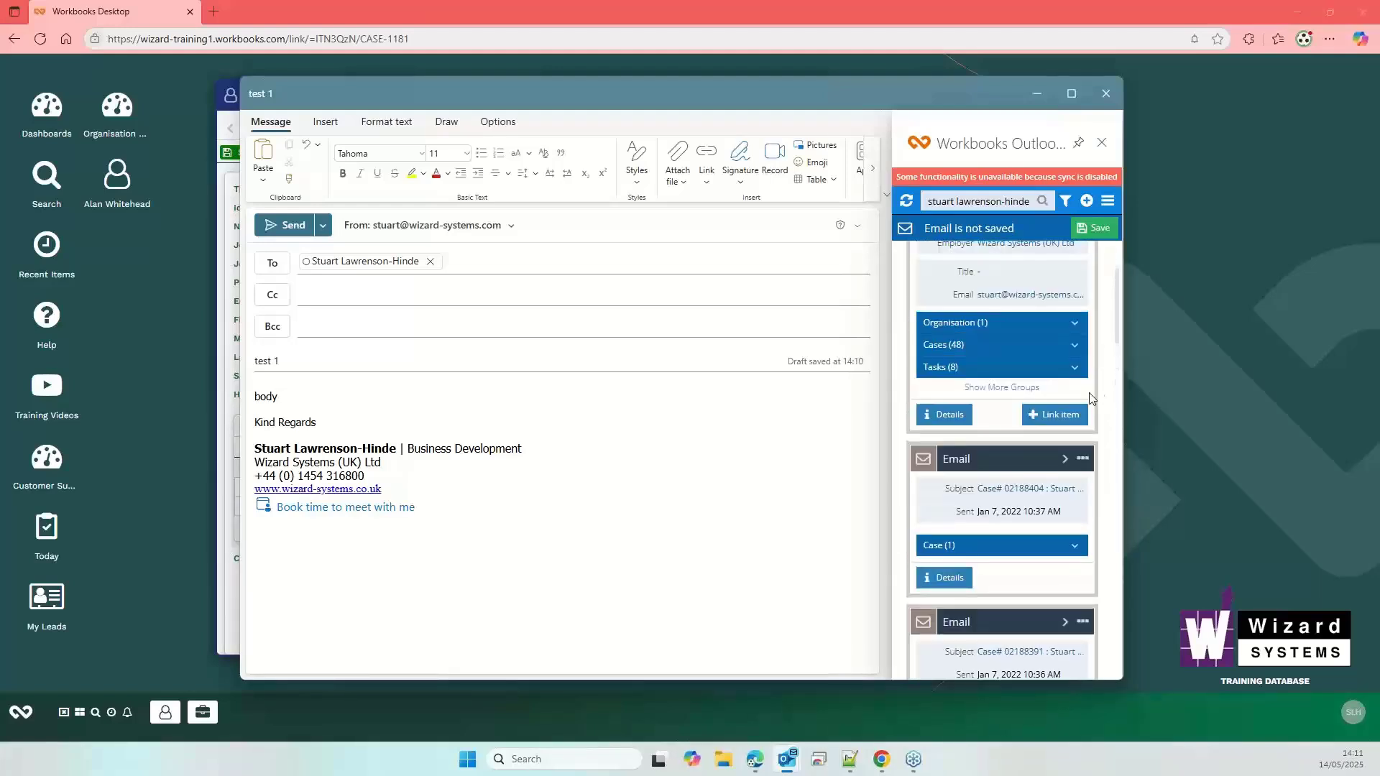
# - Link the email to the recipient's first journal task, TASK-9389, from the add-in's Tasks list
pyautogui.click(1077, 368)
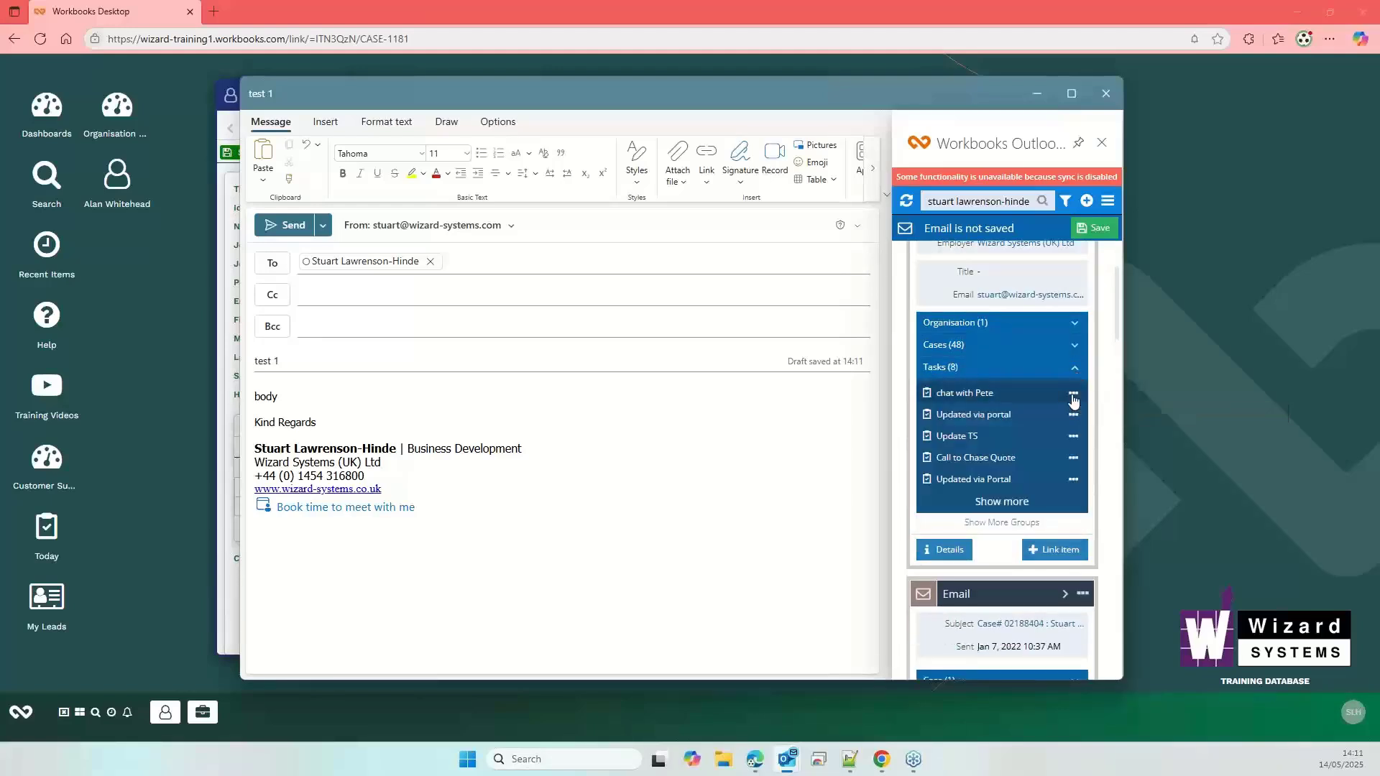
pyautogui.click(1073, 394)
pyautogui.click(1001, 391)
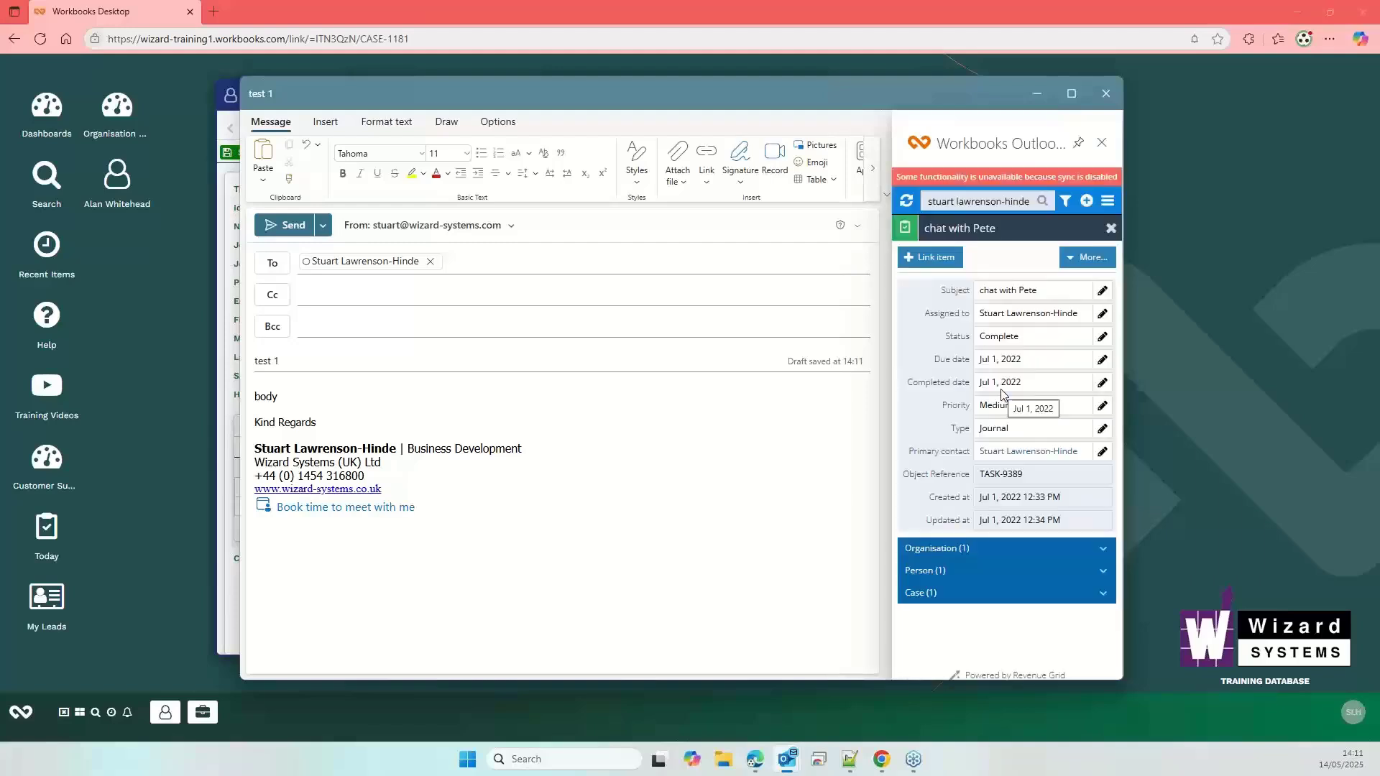
pyautogui.click(933, 260)
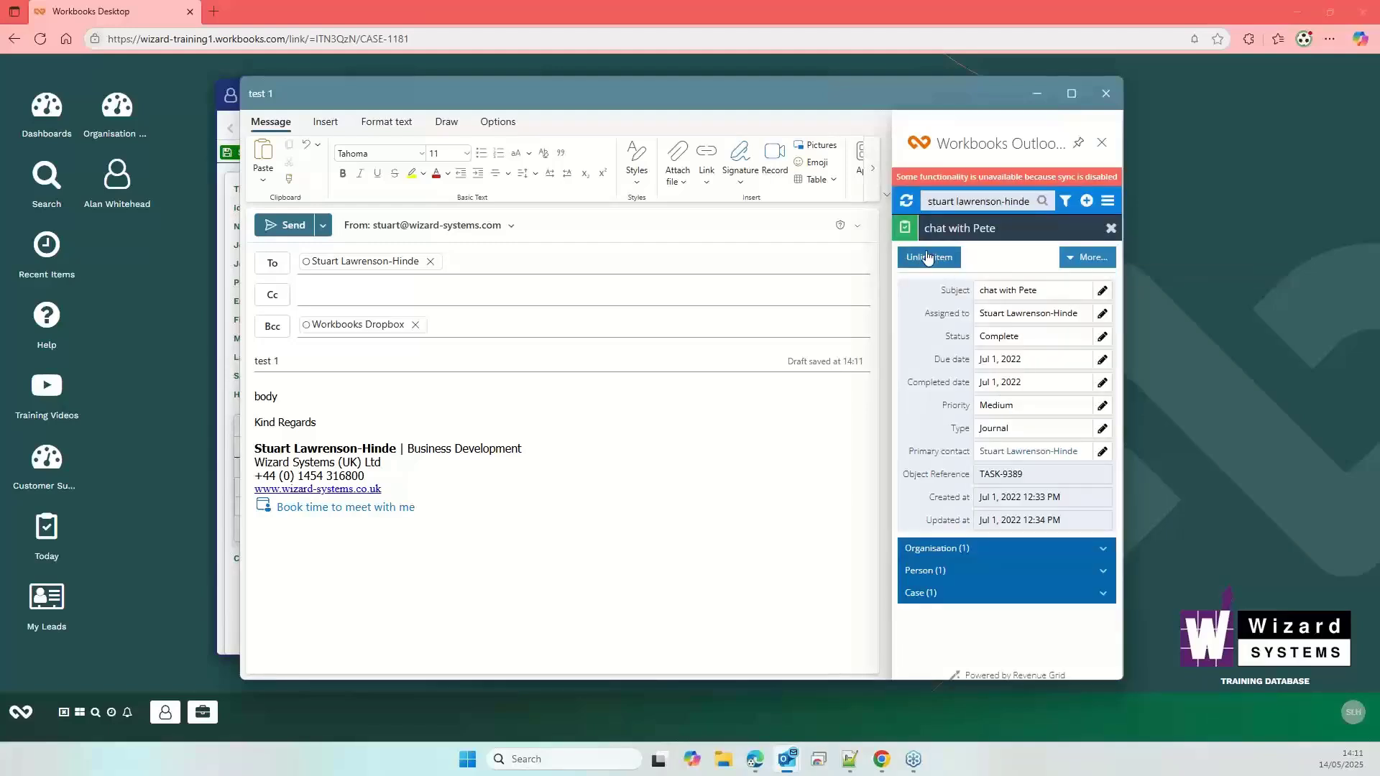
pyautogui.click(1110, 227)
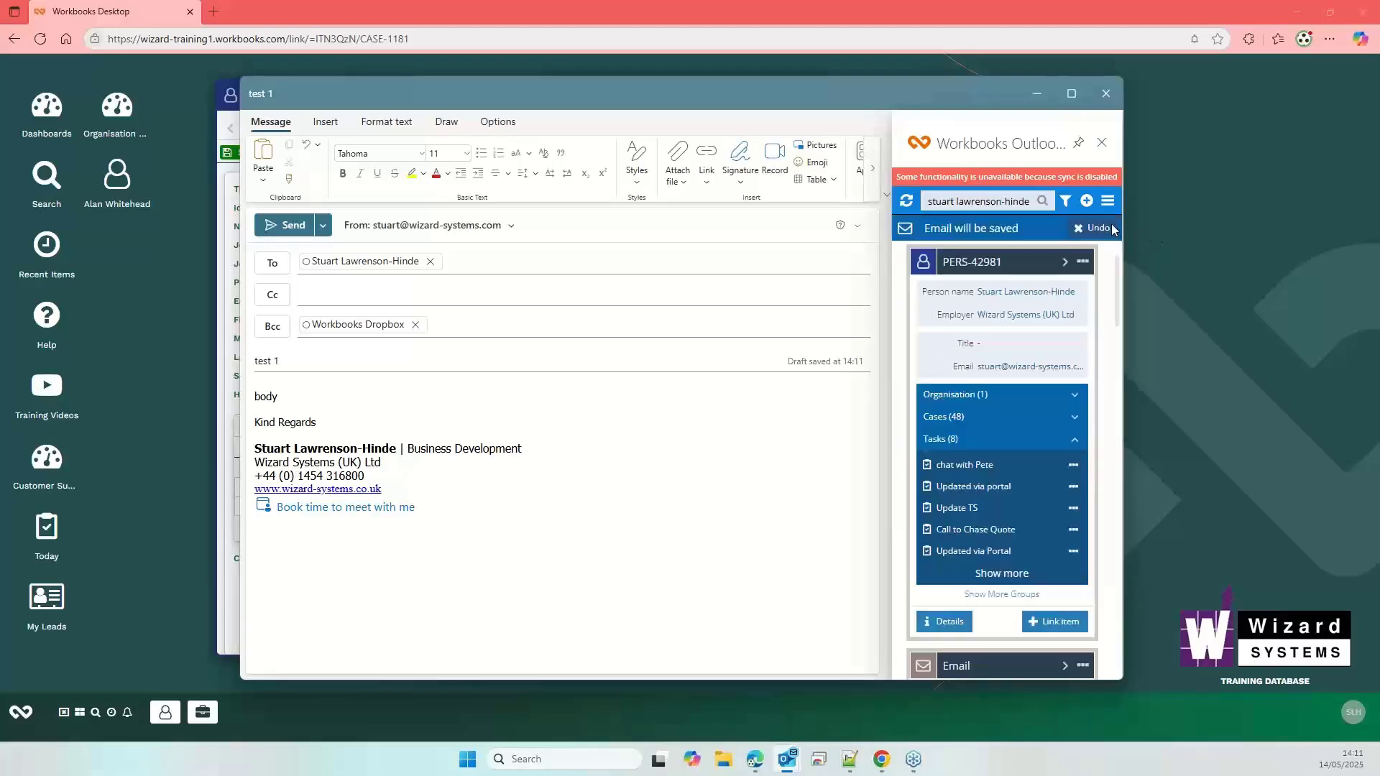
pyautogui.click(1074, 418)
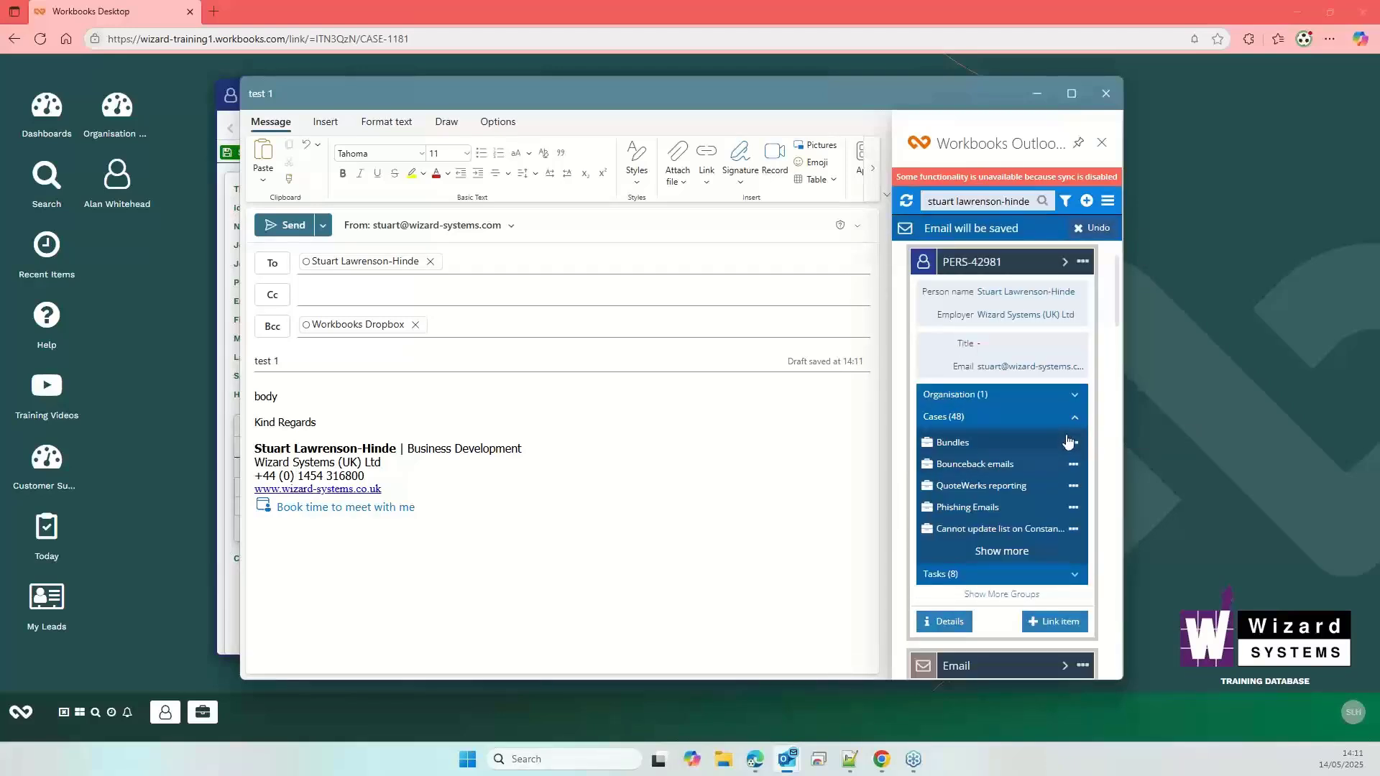
pyautogui.click(993, 439)
pyautogui.click(931, 257)
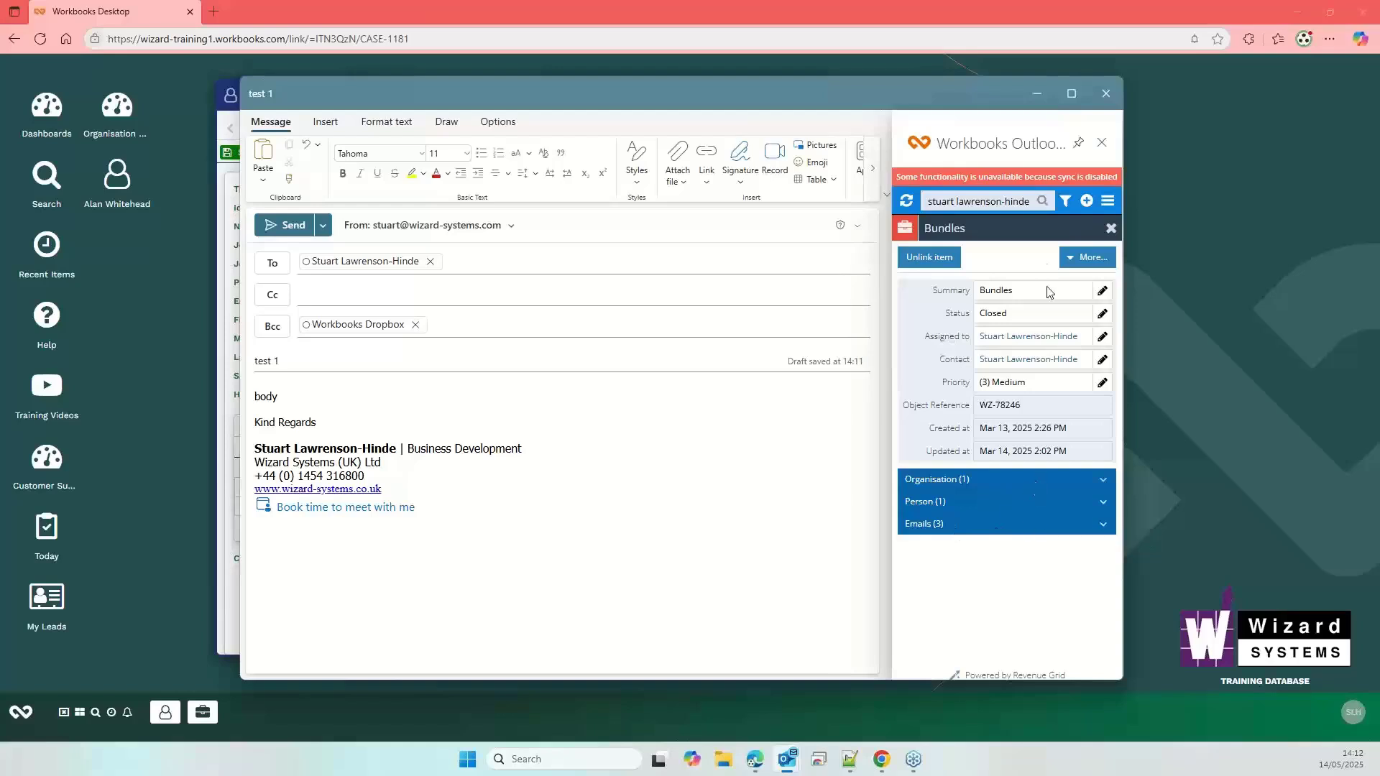
pyautogui.click(1108, 228)
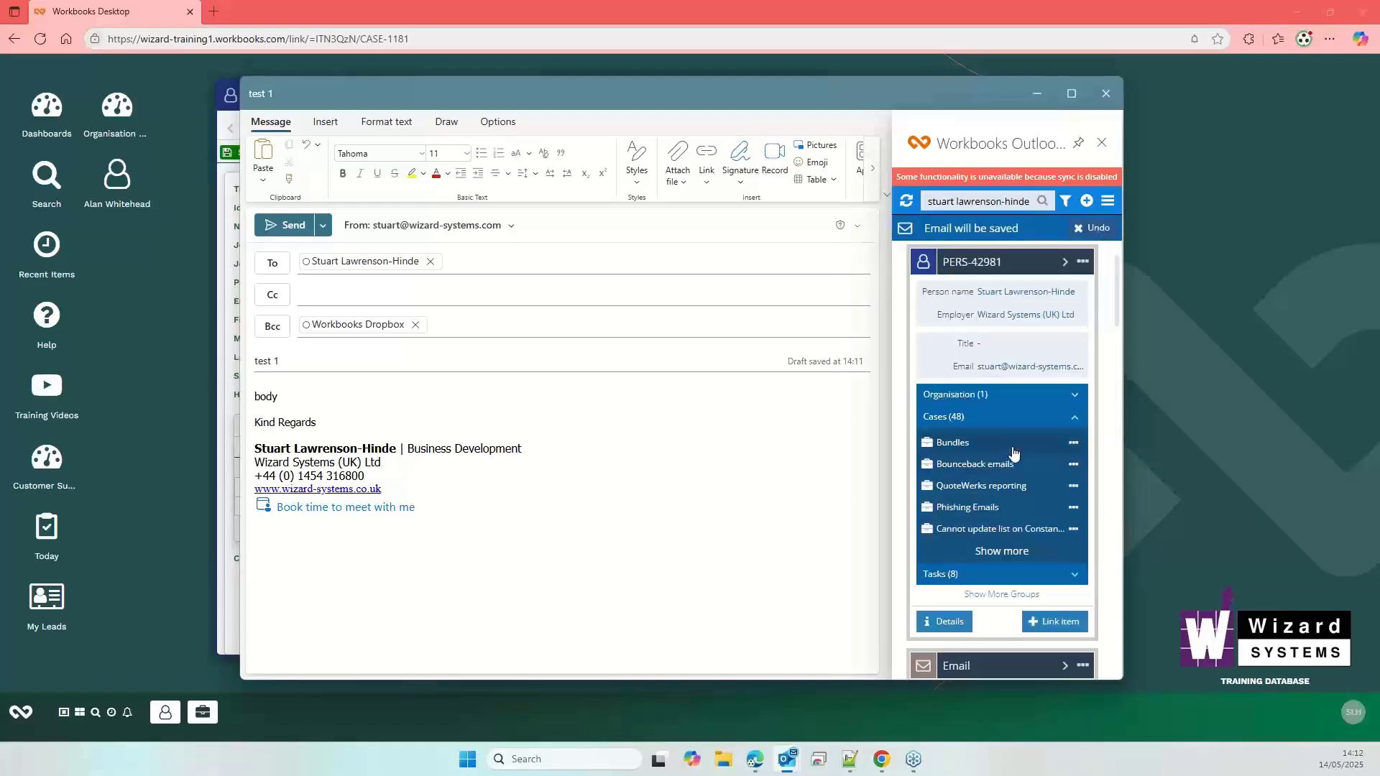